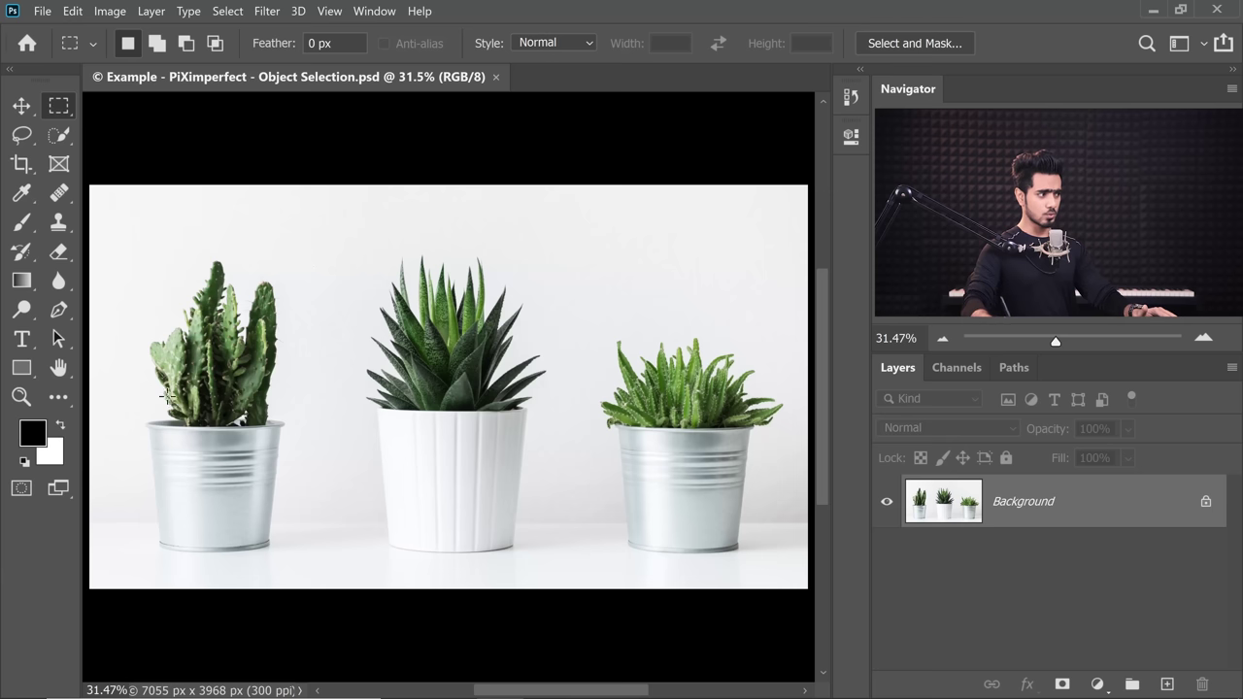
Run Select Subject with the Quick Selection Tool on the three plants, then deselect with Ctrl+D
click(59, 137)
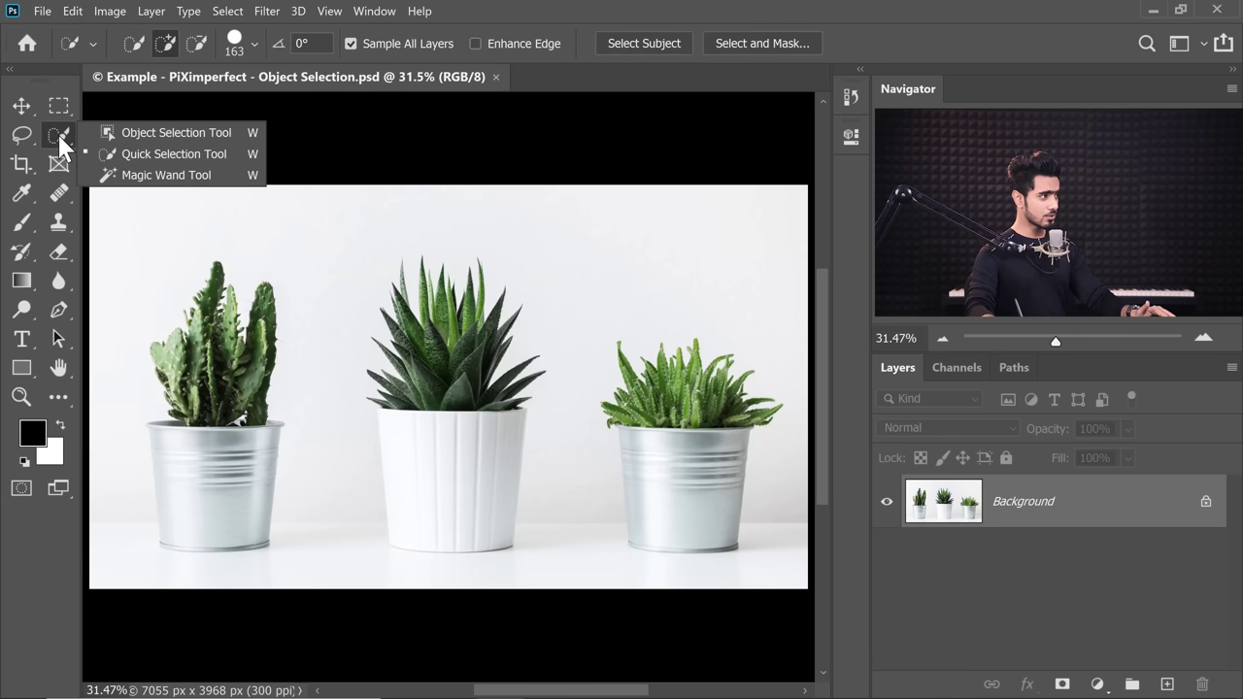
click(120, 159)
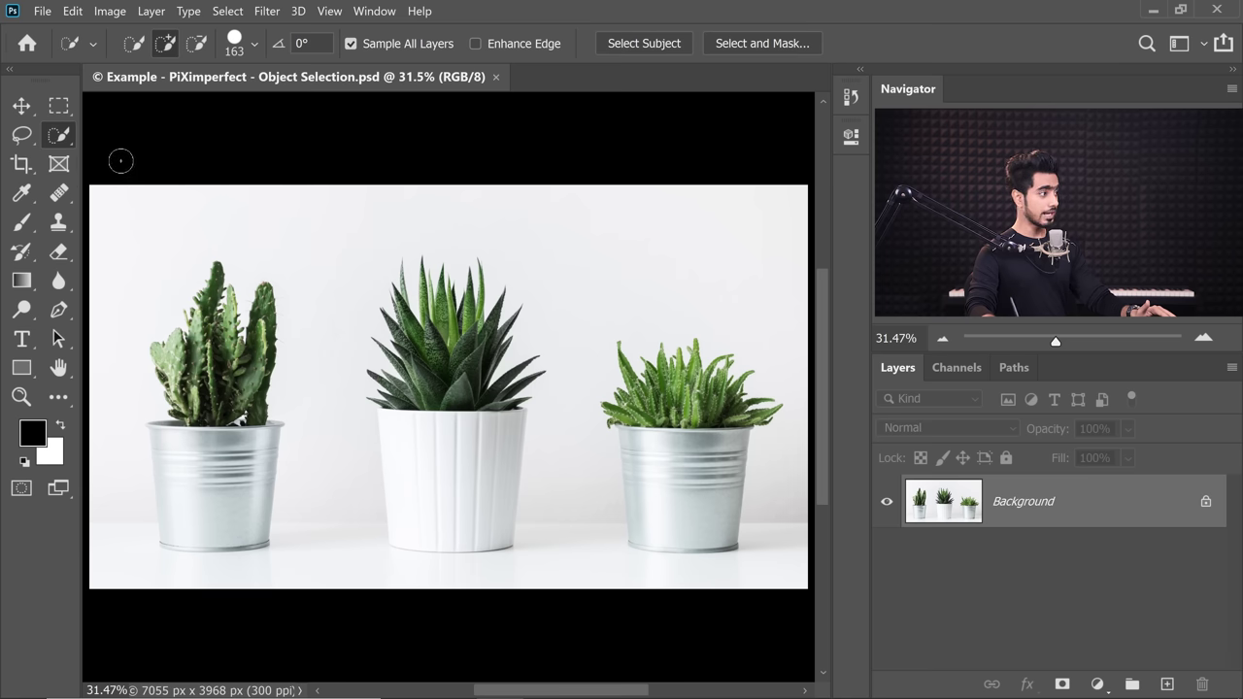
click(646, 44)
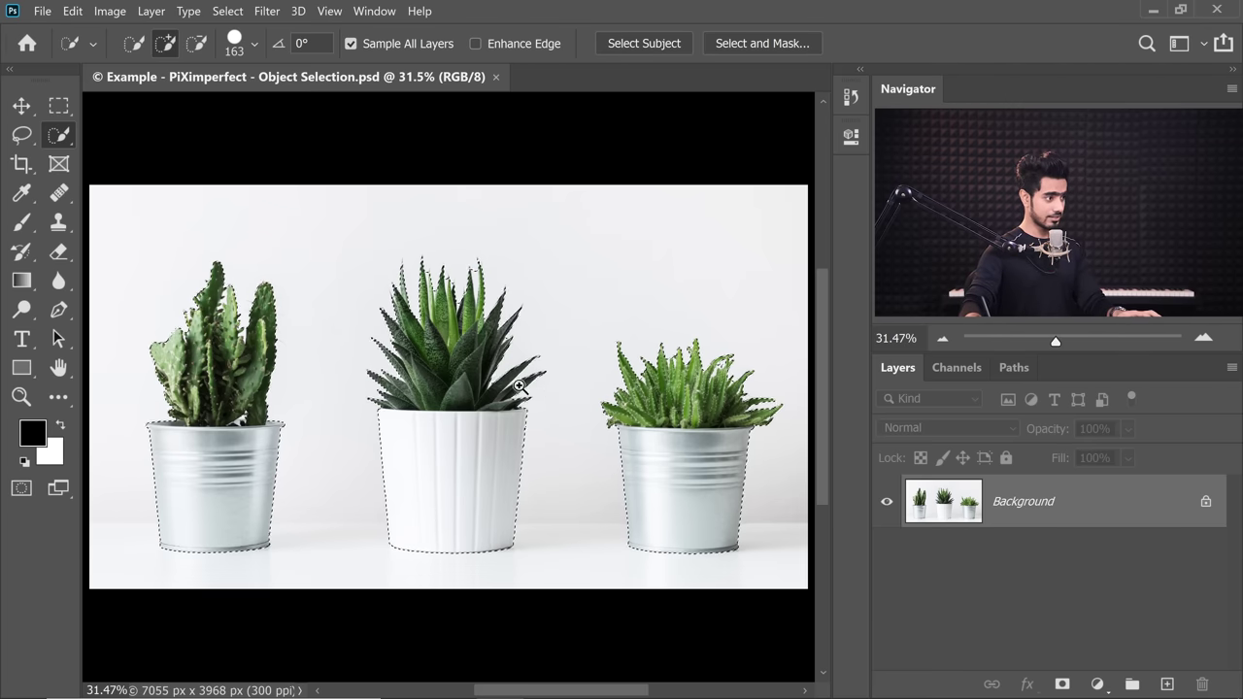
scroll(576, 402, up, 3)
key(ctrl+d)
scroll(535, 436, down, 3)
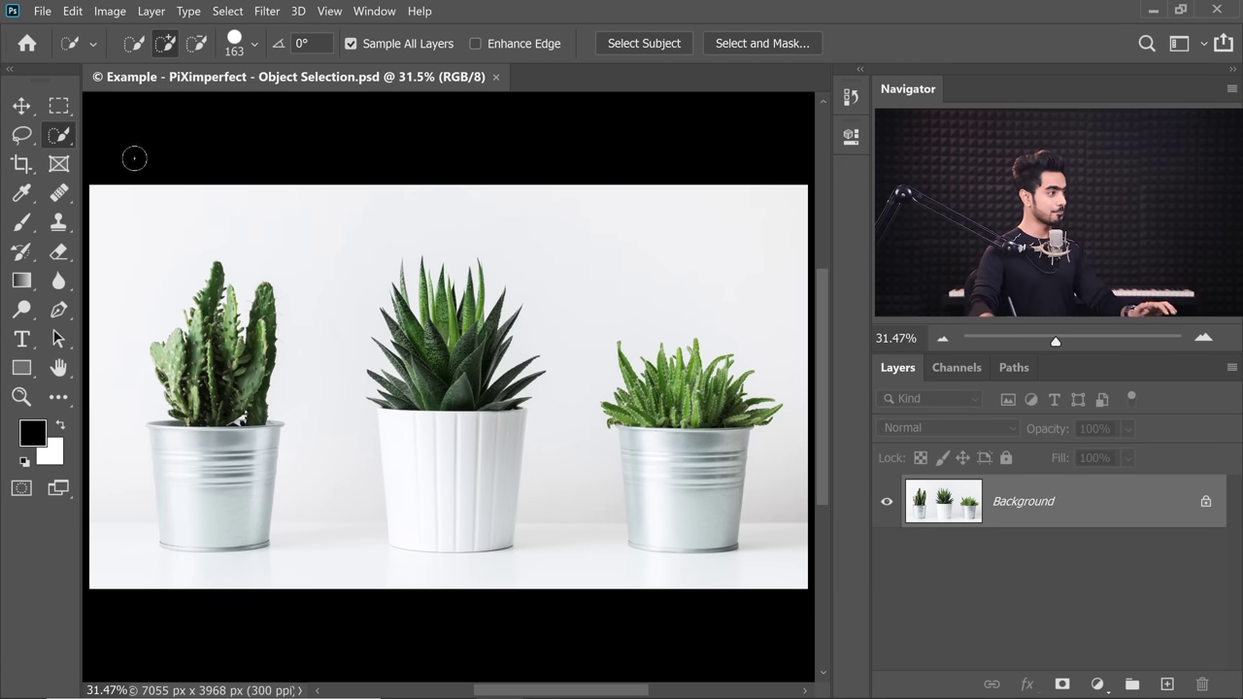
Switch to the Object Selection Tool and clear the middle pot's existing selection
right_click(62, 142)
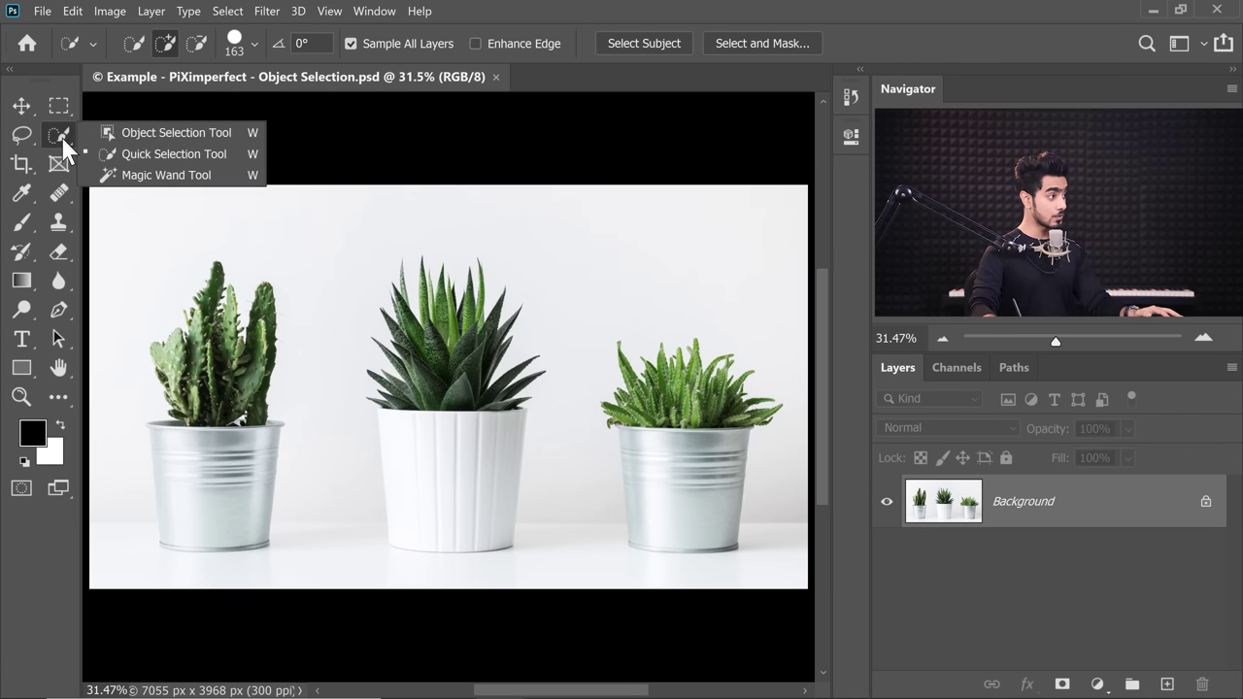
click(131, 141)
drag(433, 371, 384, 328)
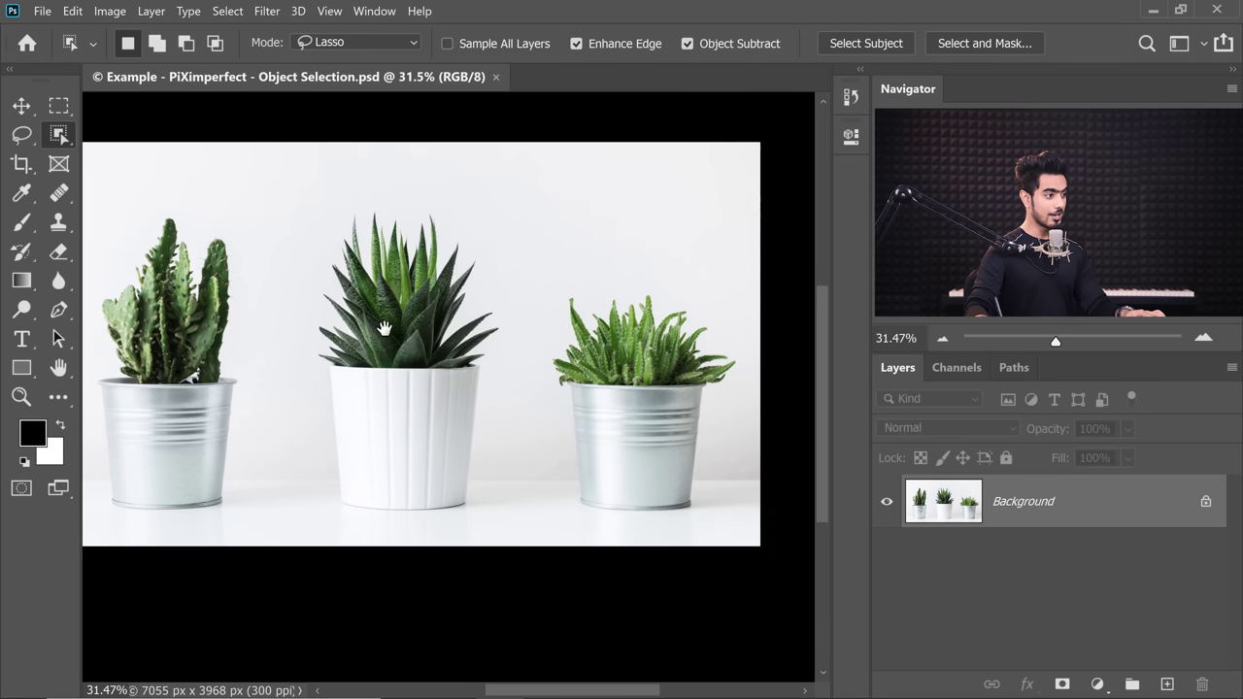
click(358, 39)
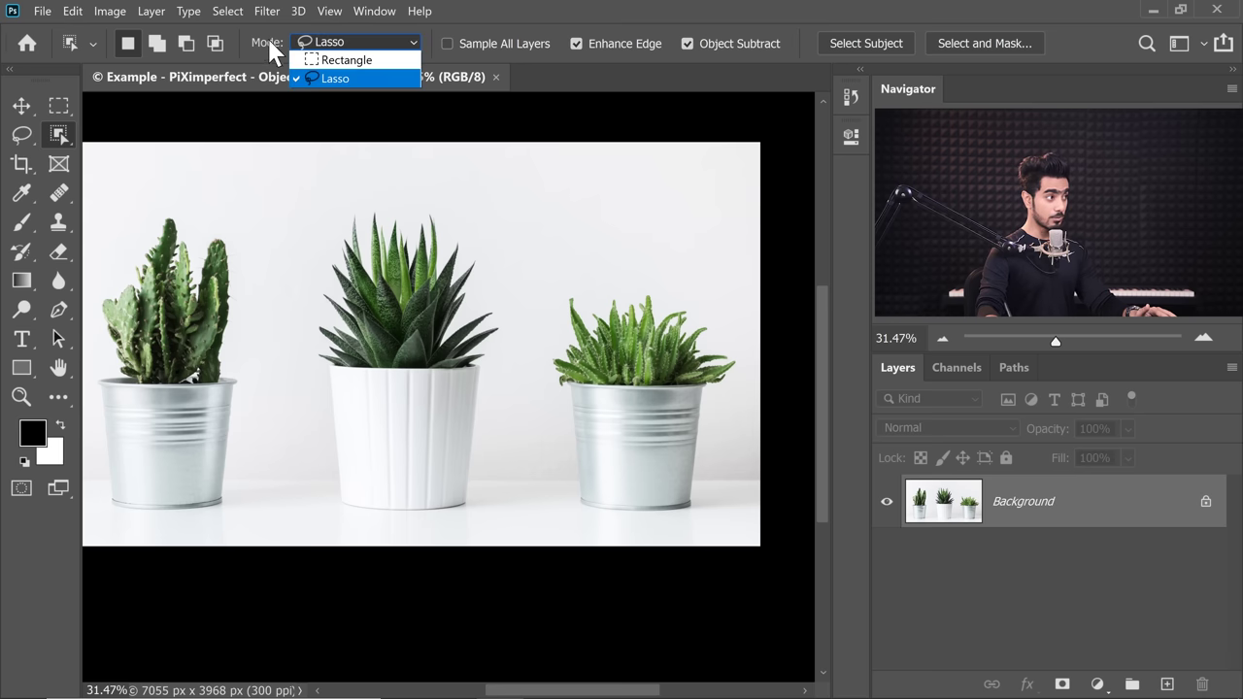
click(329, 77)
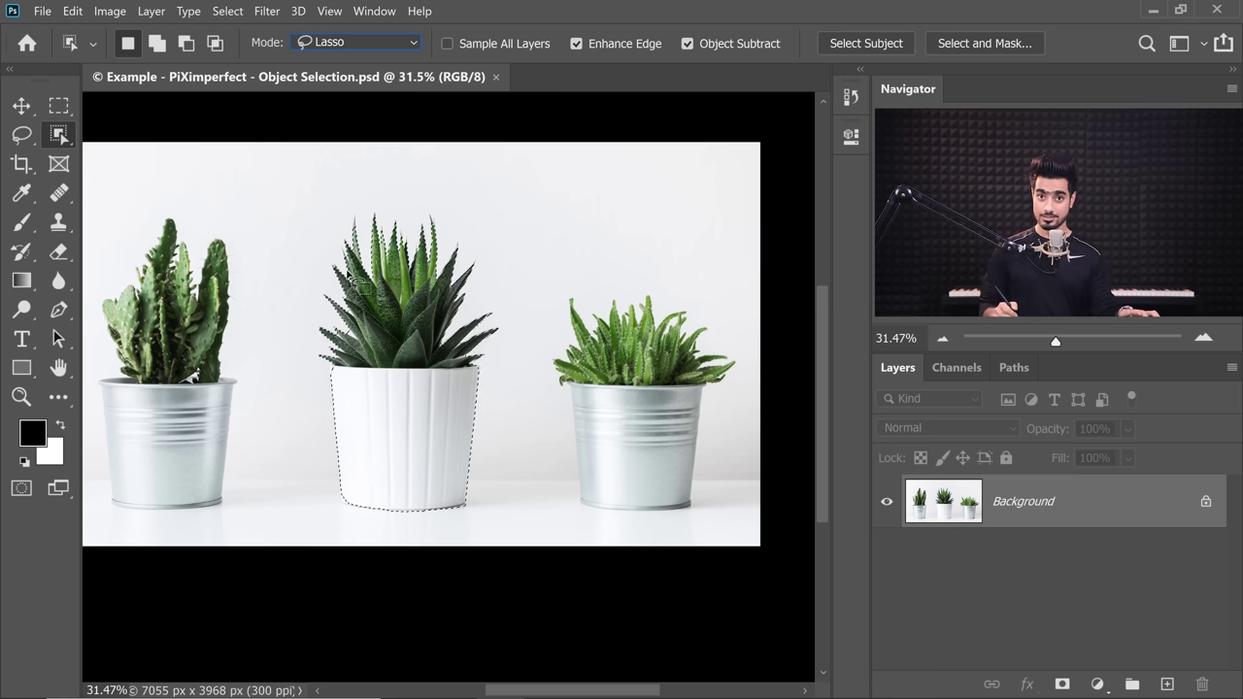
click(312, 131)
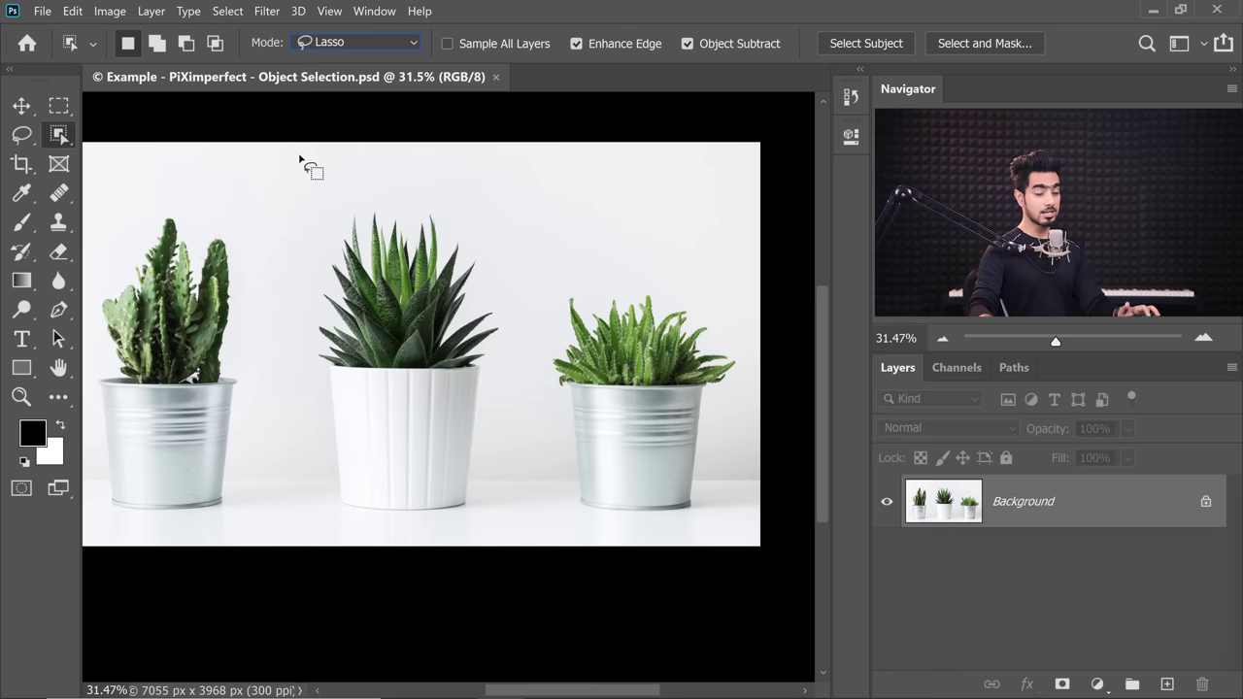
Set Mode to Rectangle and box the middle plant with its white pot
click(349, 45)
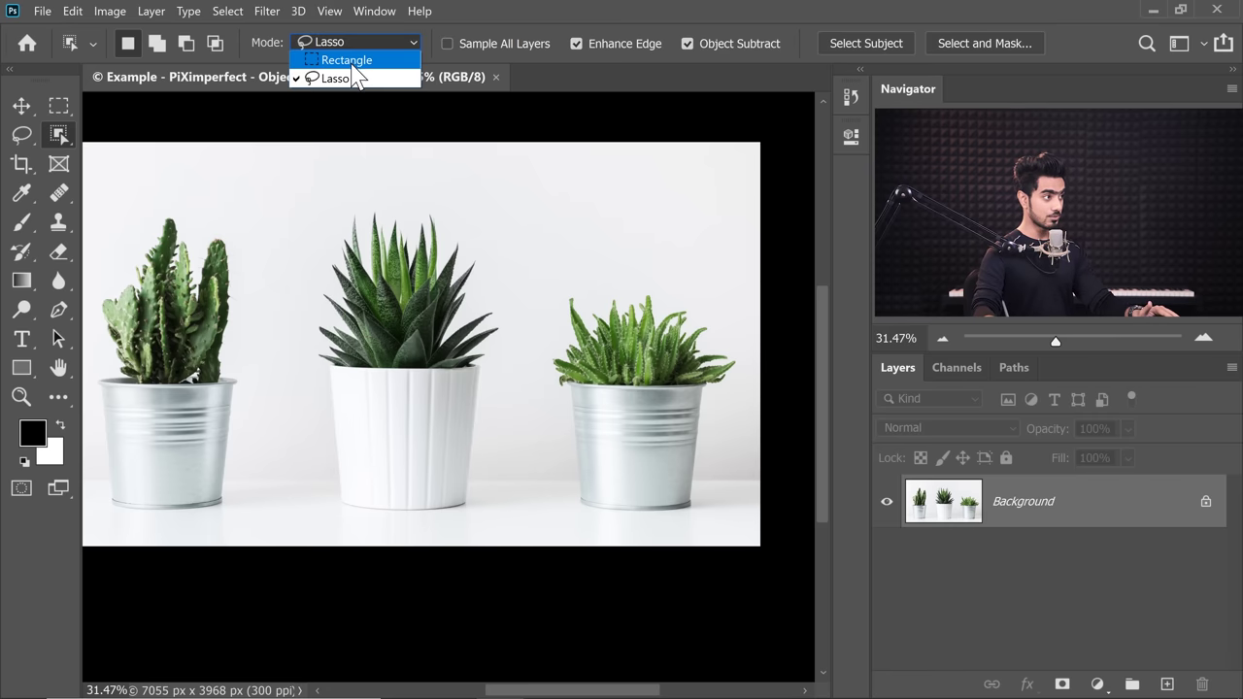
click(354, 61)
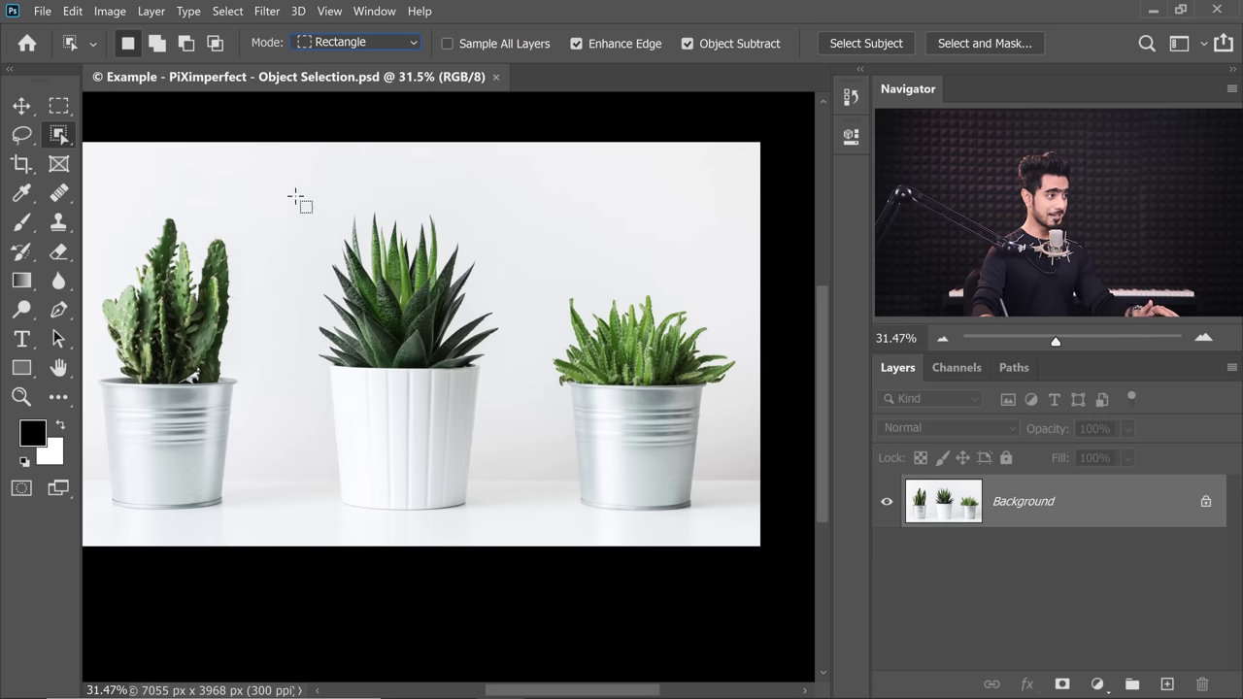
drag(330, 233, 508, 534)
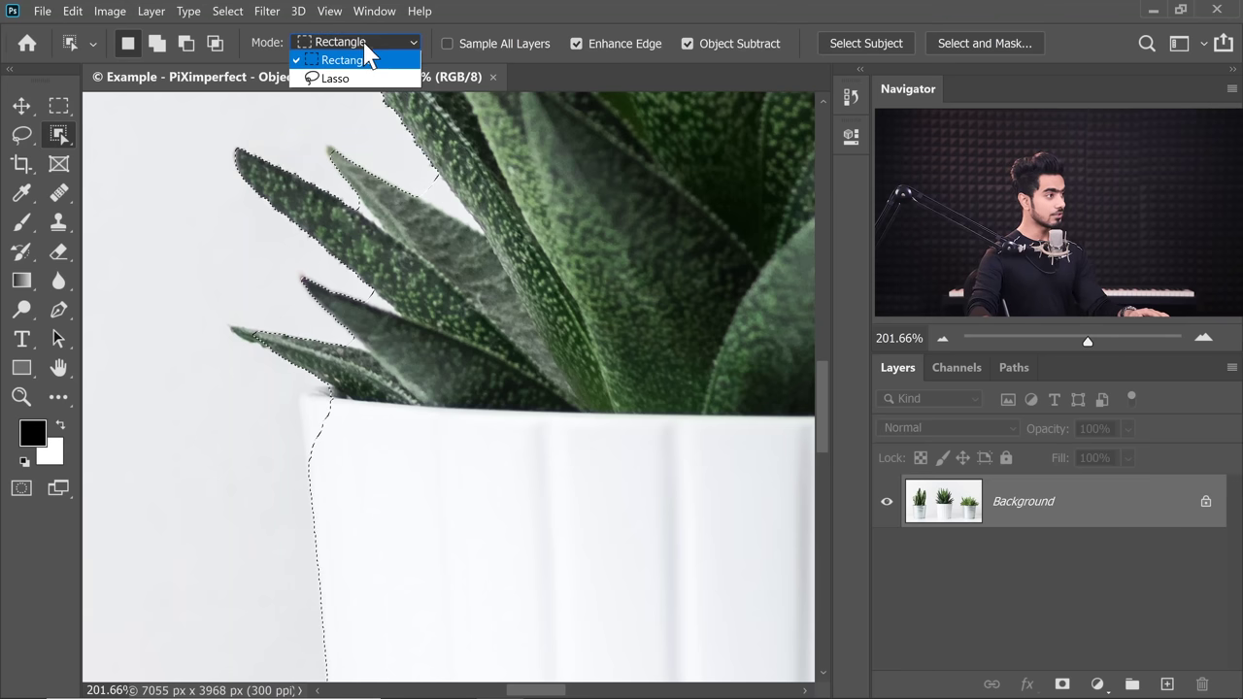
In Lasso mode, zoom in and Shift-loop the missed left leaf tip into the selection
click(352, 78)
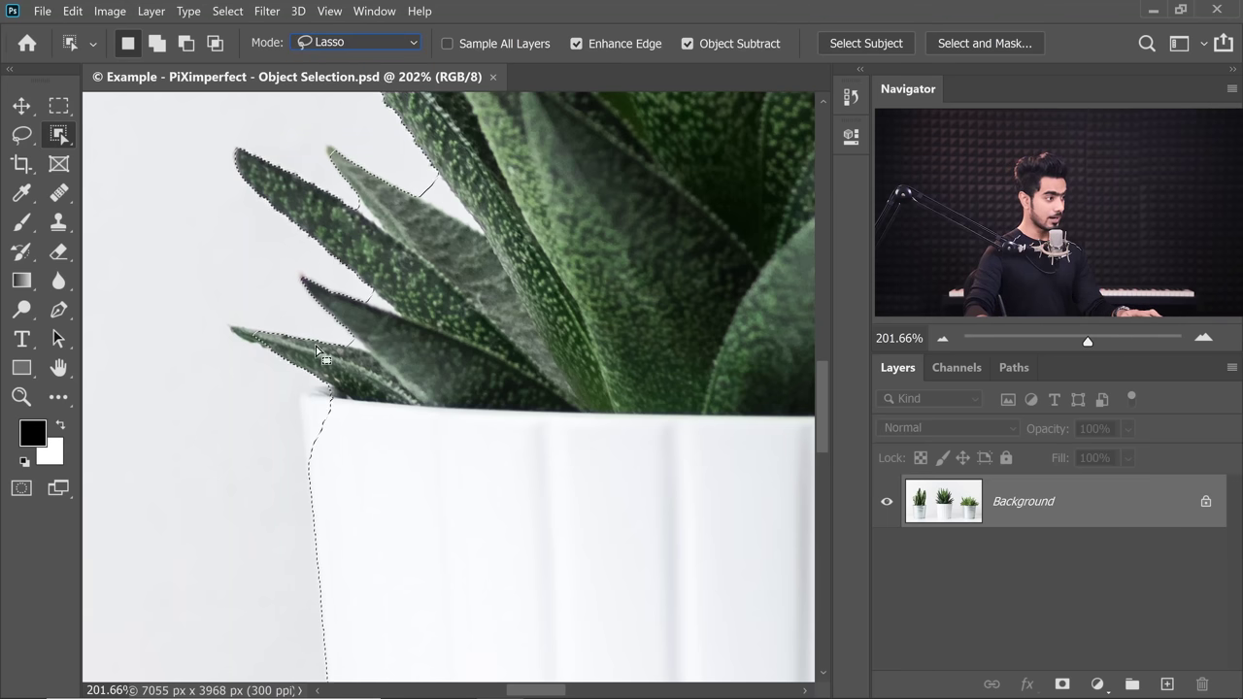
drag(263, 347, 291, 342)
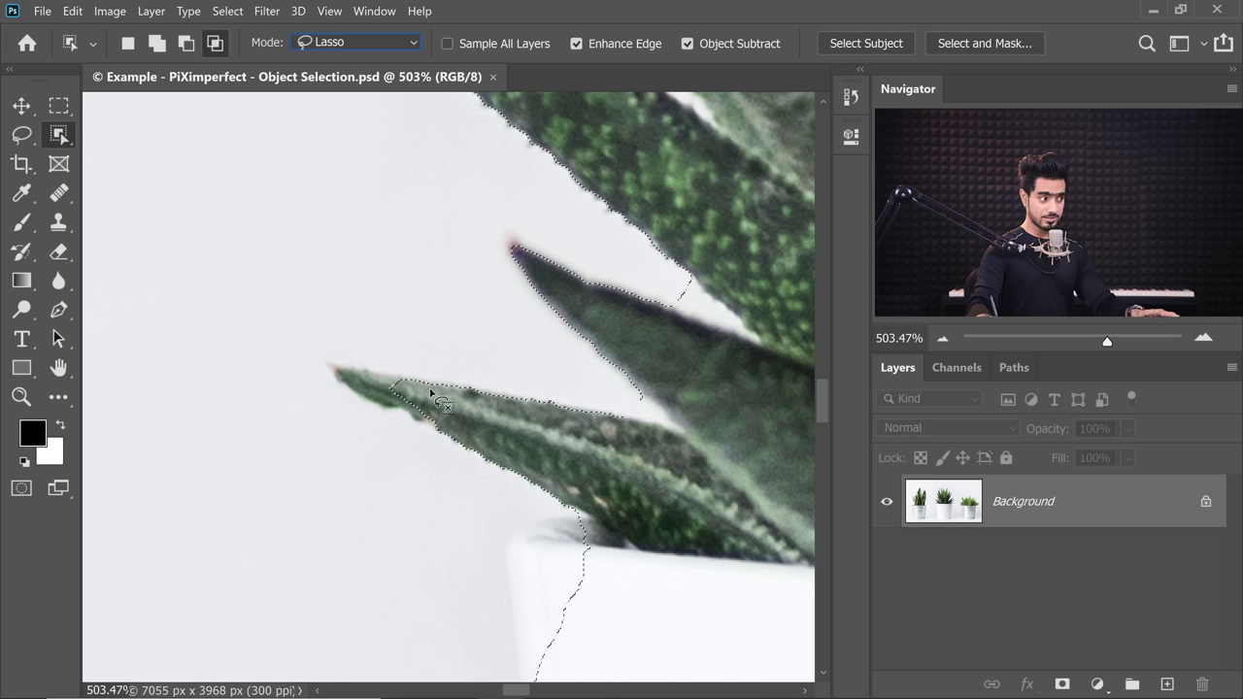
mouse_move(432, 393)
mouse_down()
mouse_move(397, 380)
mouse_move(442, 449)
mouse_up()
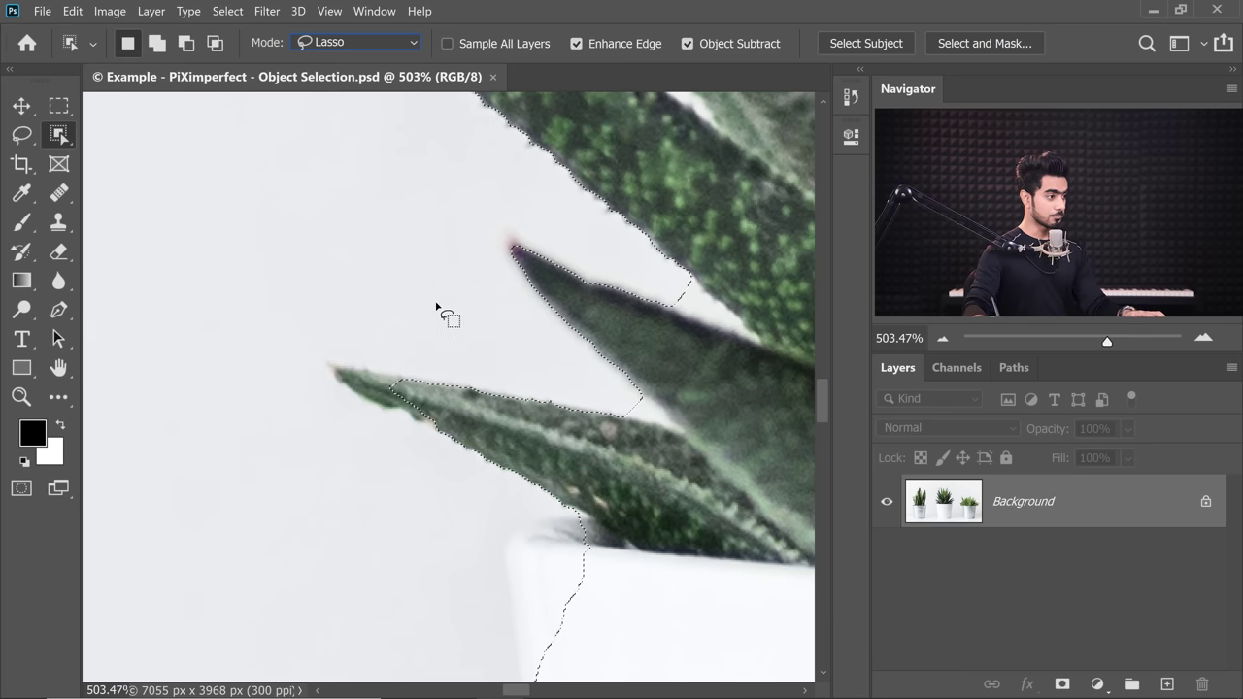
key(shift)
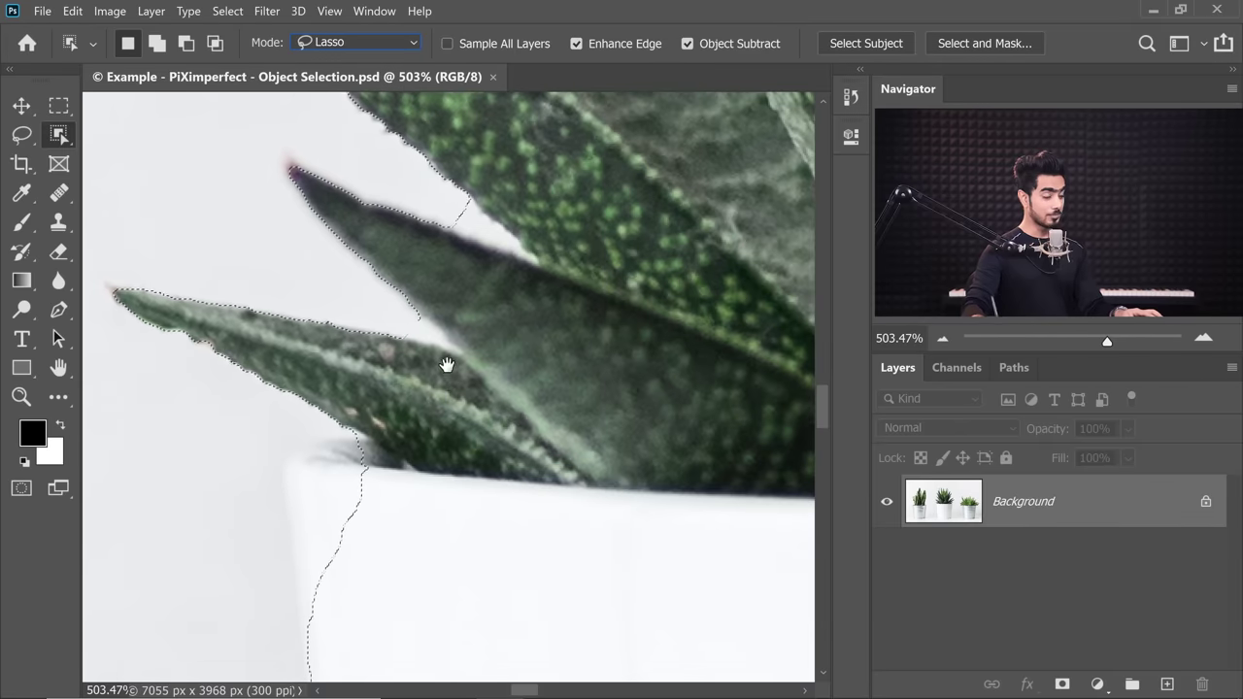
Zoom into the leaf gap and lasso the white sliver out using Subtract from Selection
ctrl+click(388, 376)
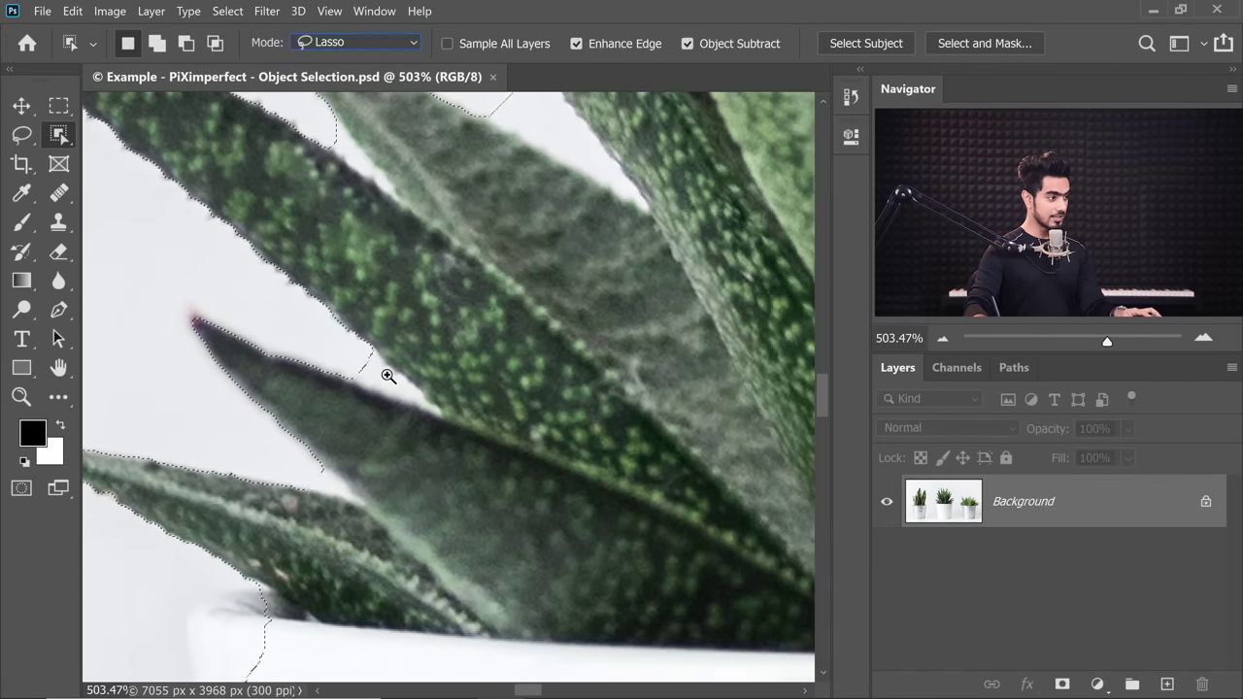
ctrl+click(388, 376)
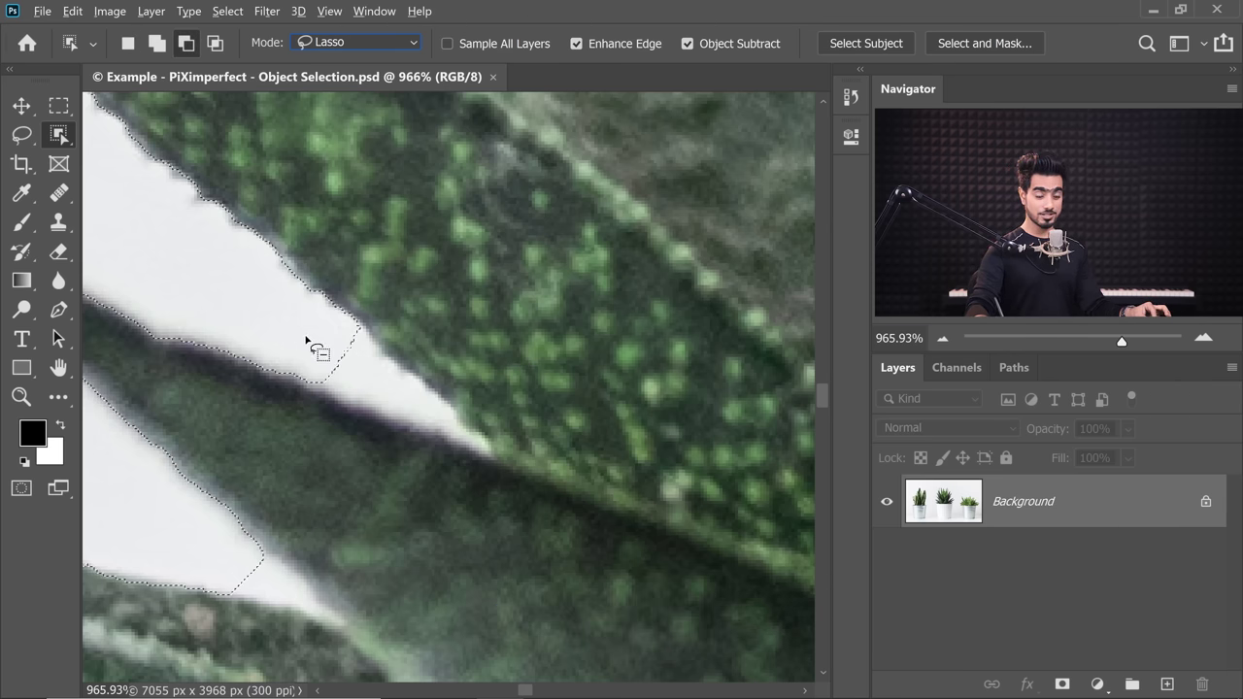
click(185, 44)
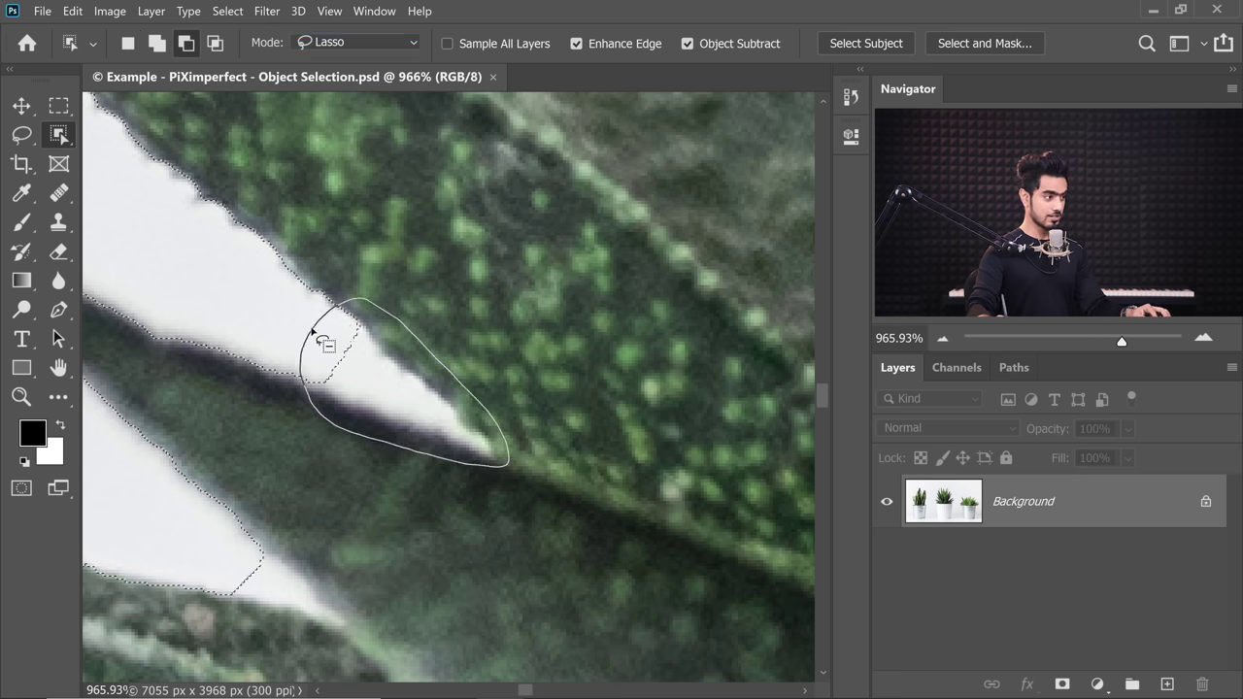
drag(415, 408, 453, 437)
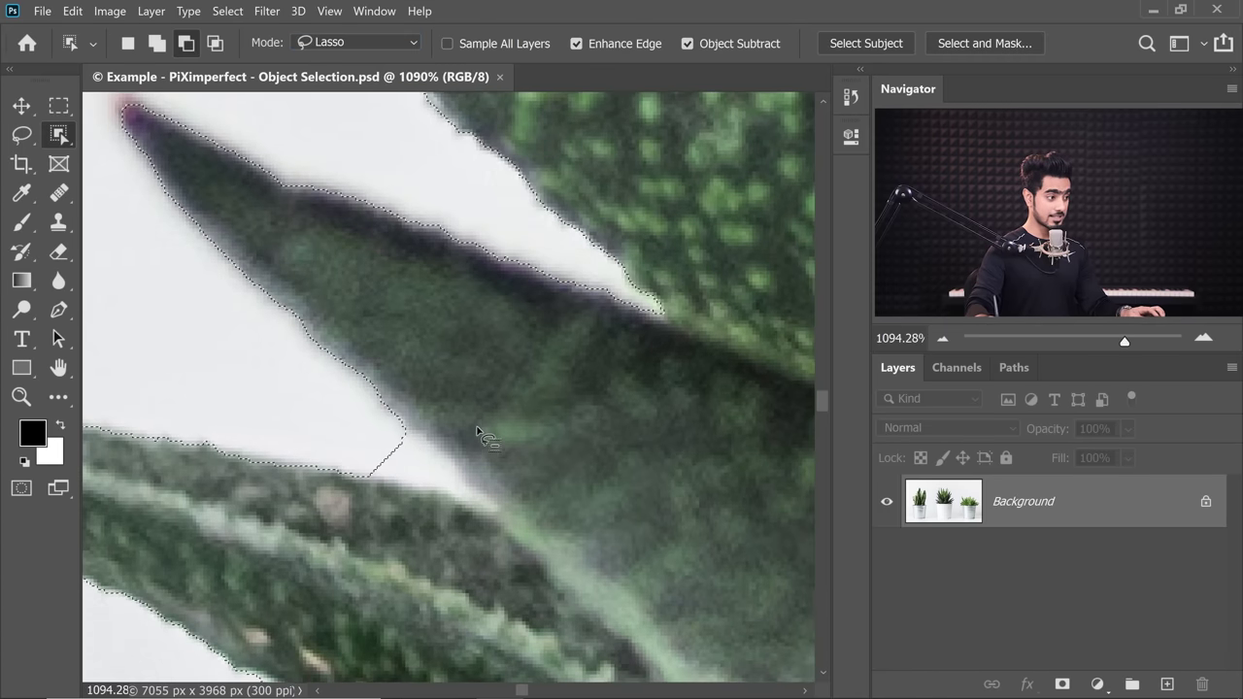
drag(436, 398, 439, 400)
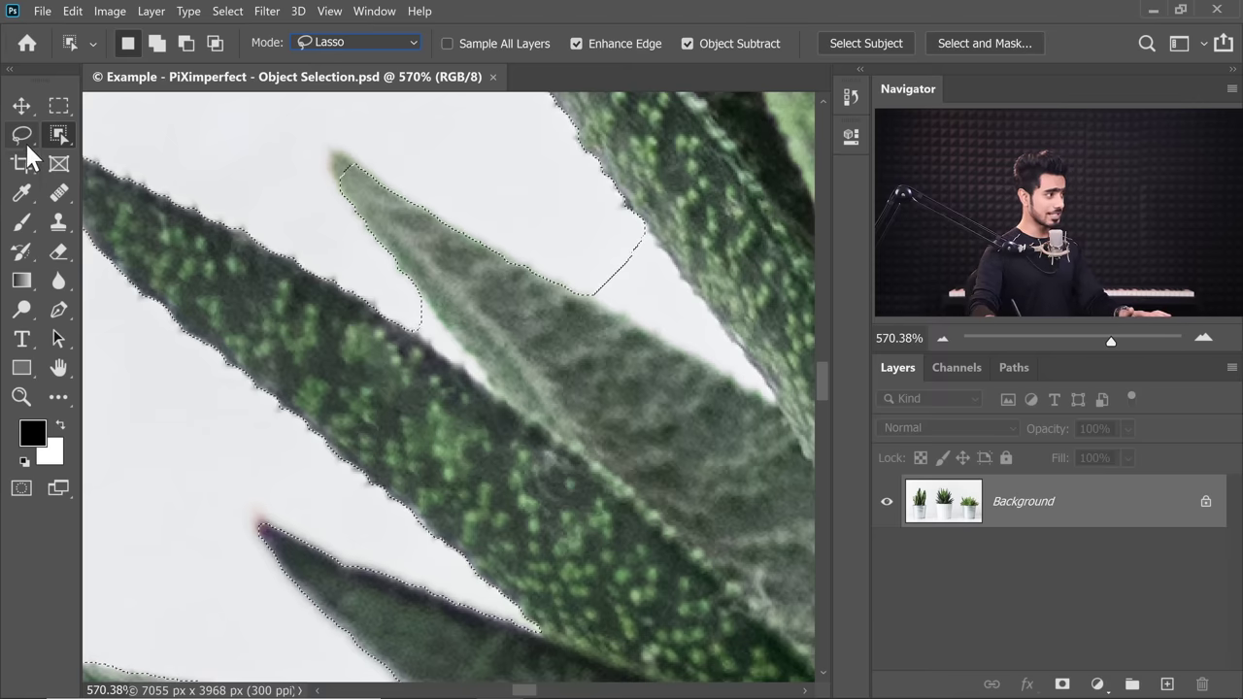
With the Object Selection Tool, Alt-lasso the background gap beside the leaf out of the selection
click(21, 136)
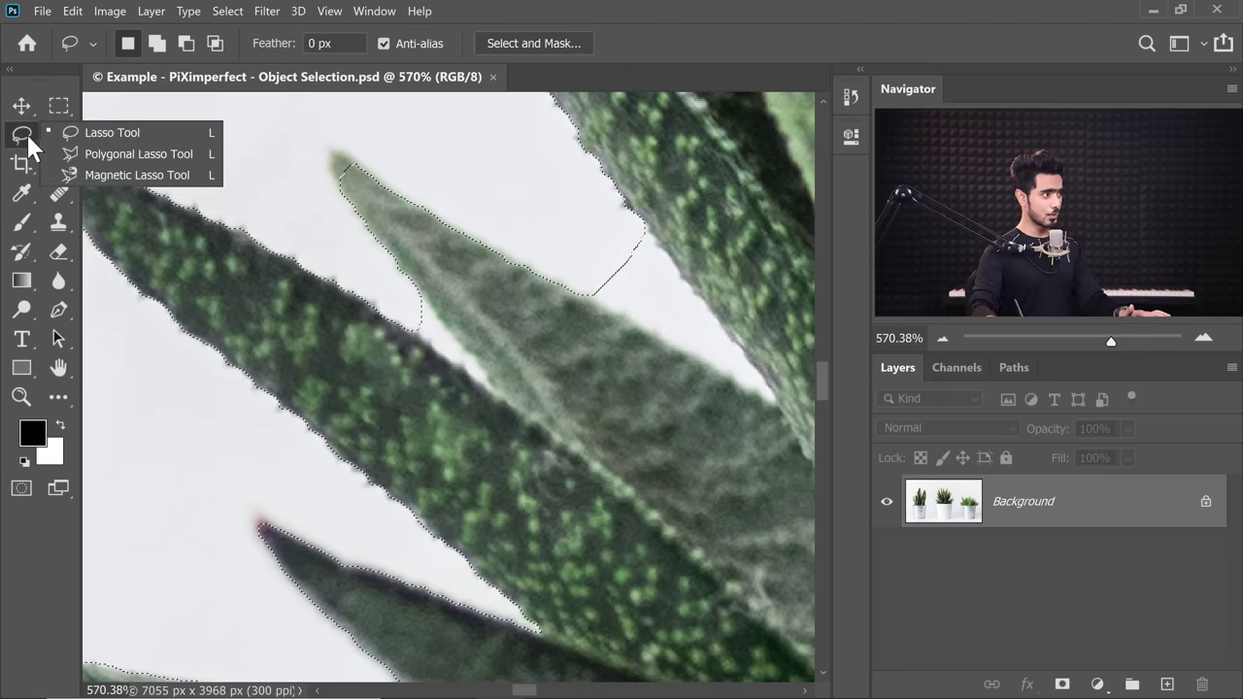
click(17, 141)
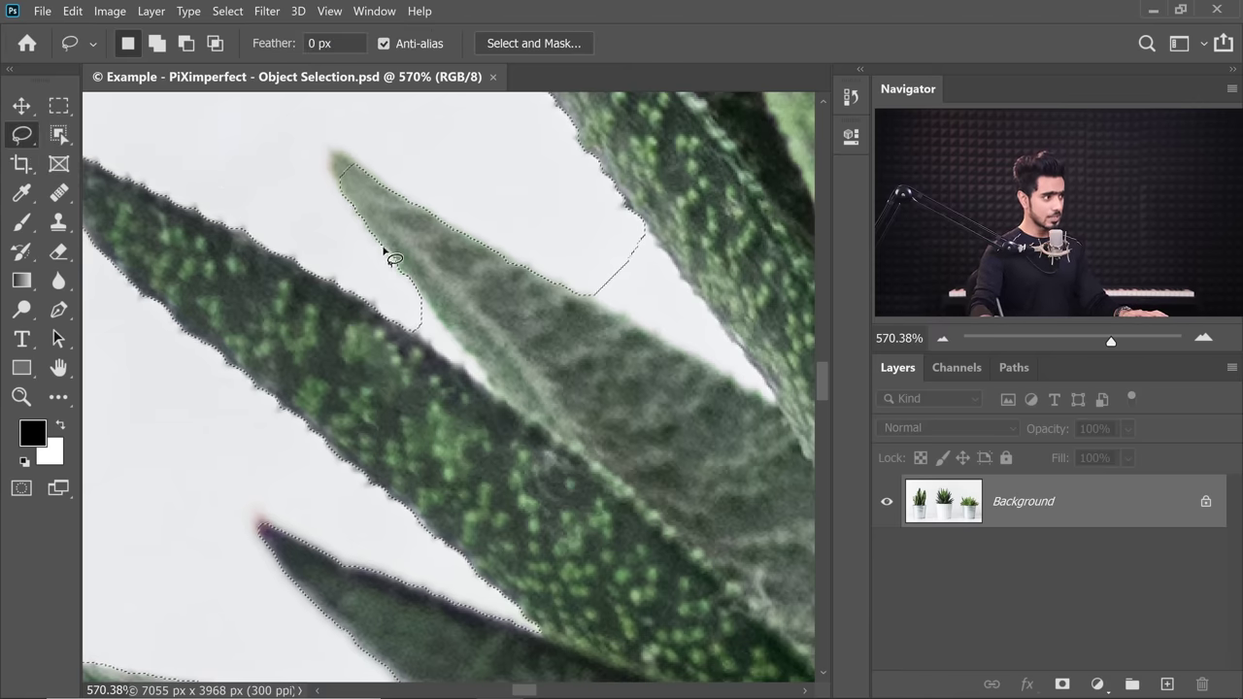
drag(413, 136, 380, 391)
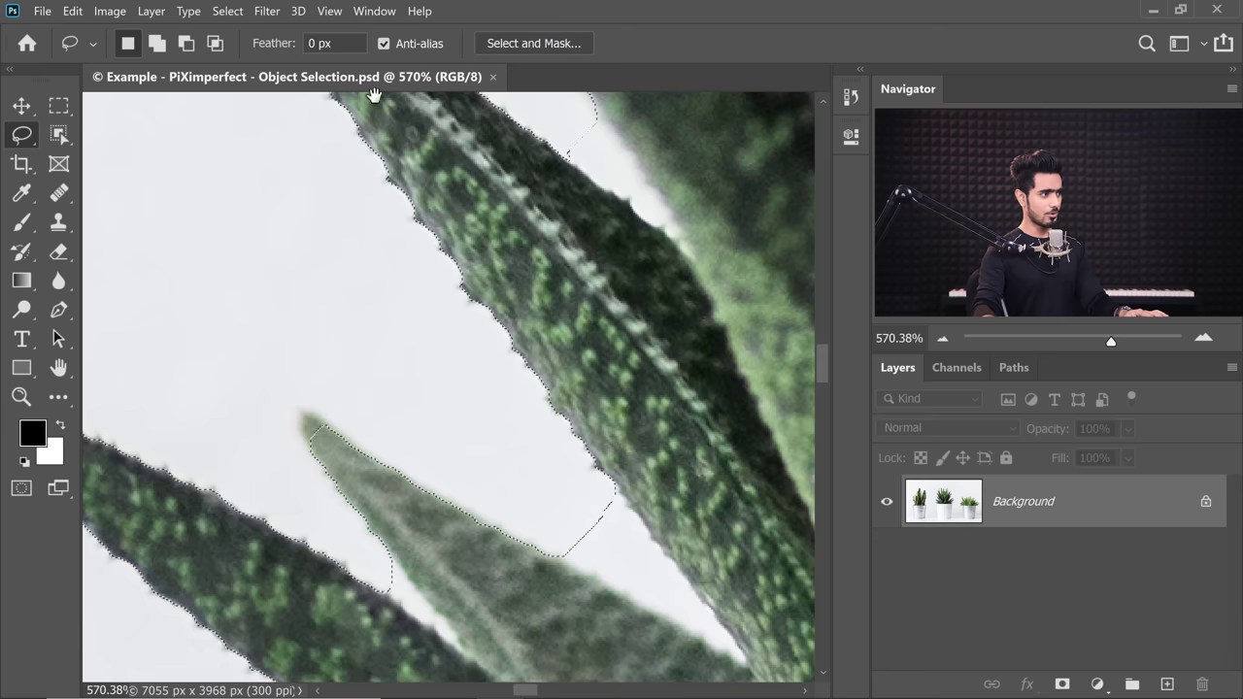
scroll(476, 324, down, 3)
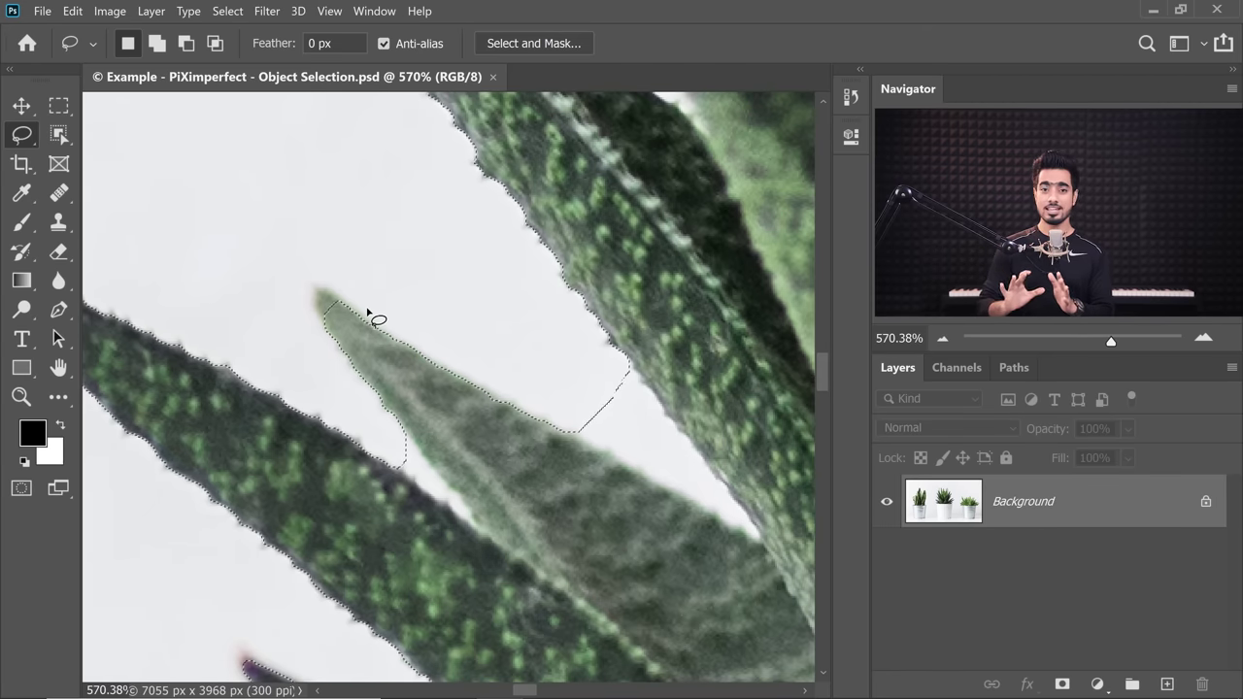
click(59, 134)
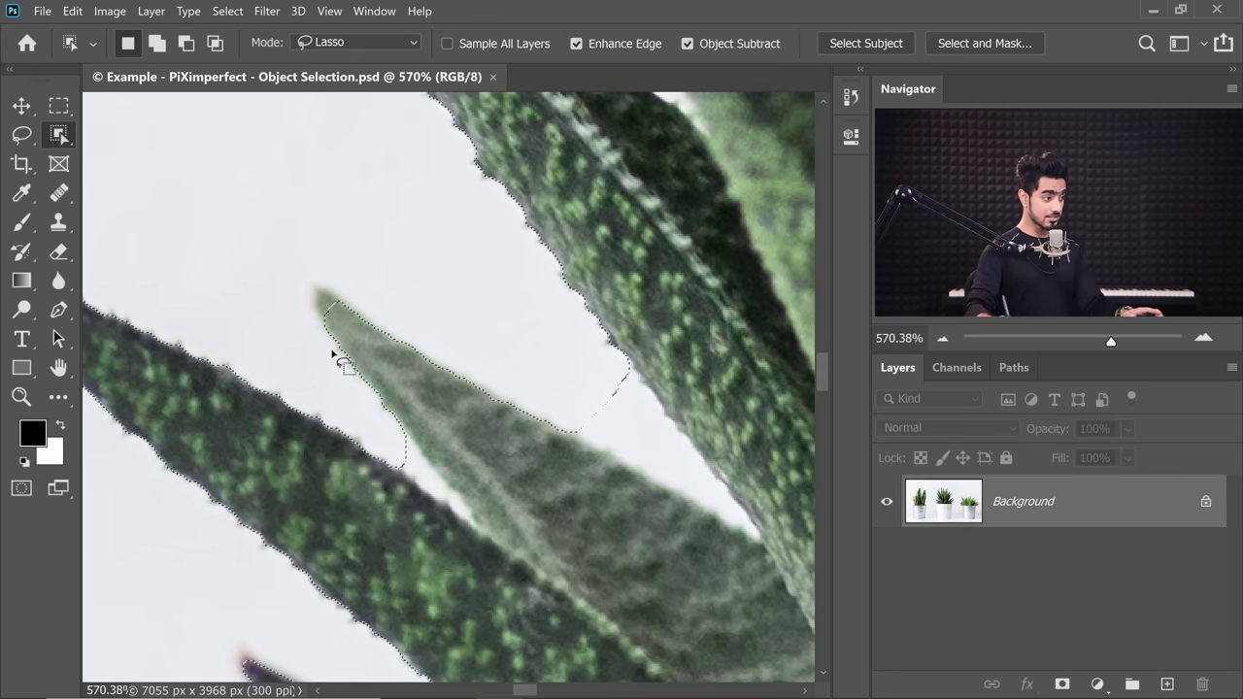
scroll(514, 417, up, 3)
scroll(518, 452, down, 1)
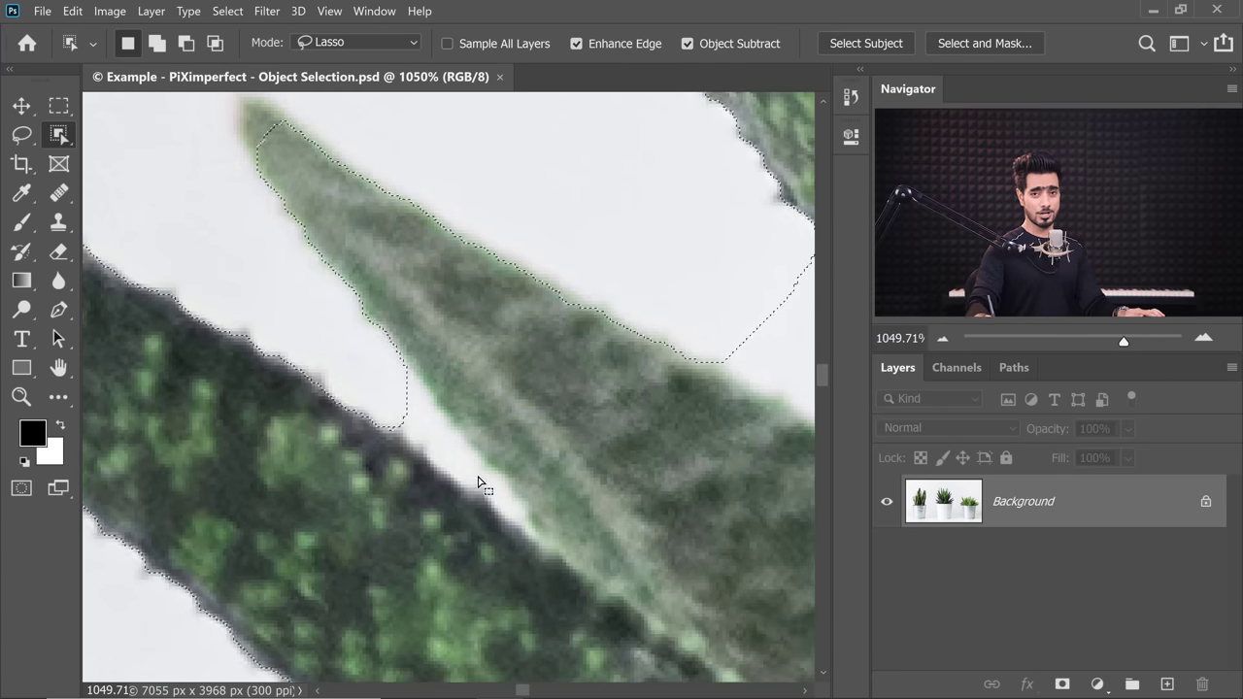
key(alt)
drag(417, 330, 383, 348)
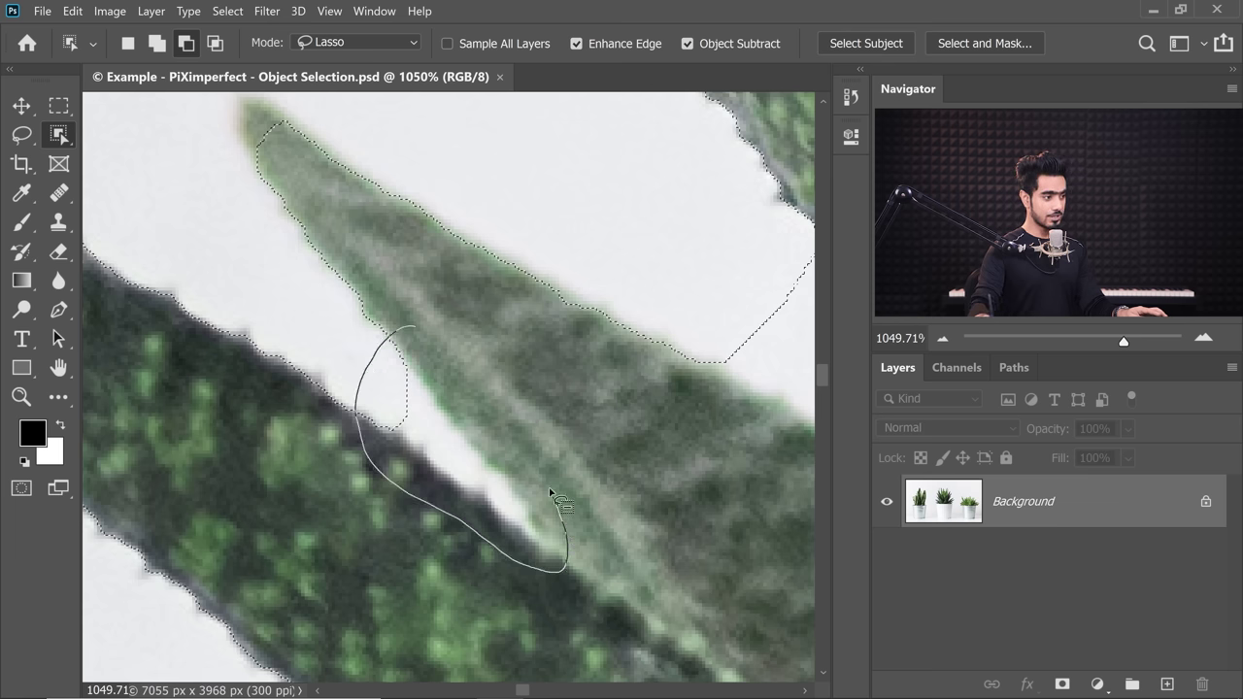
drag(392, 351, 416, 330)
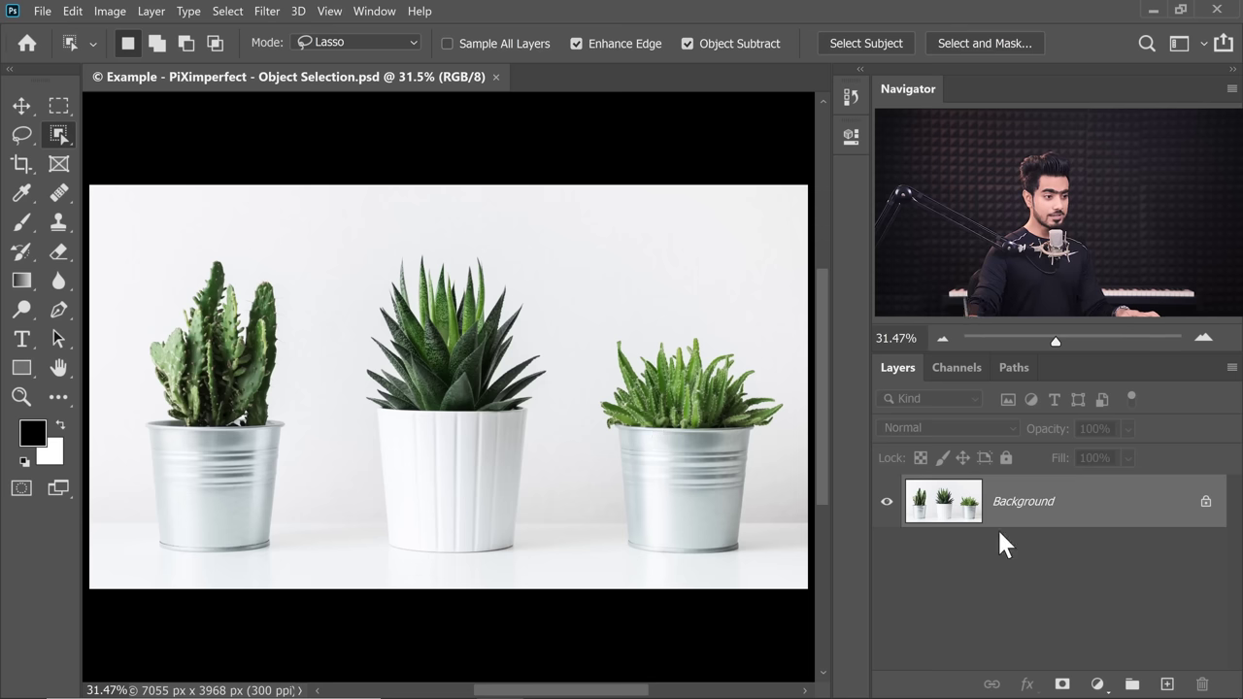
Add an empty layer, set Object Selection to Rectangle, box the middle plant, and dismiss the warning
click(1165, 681)
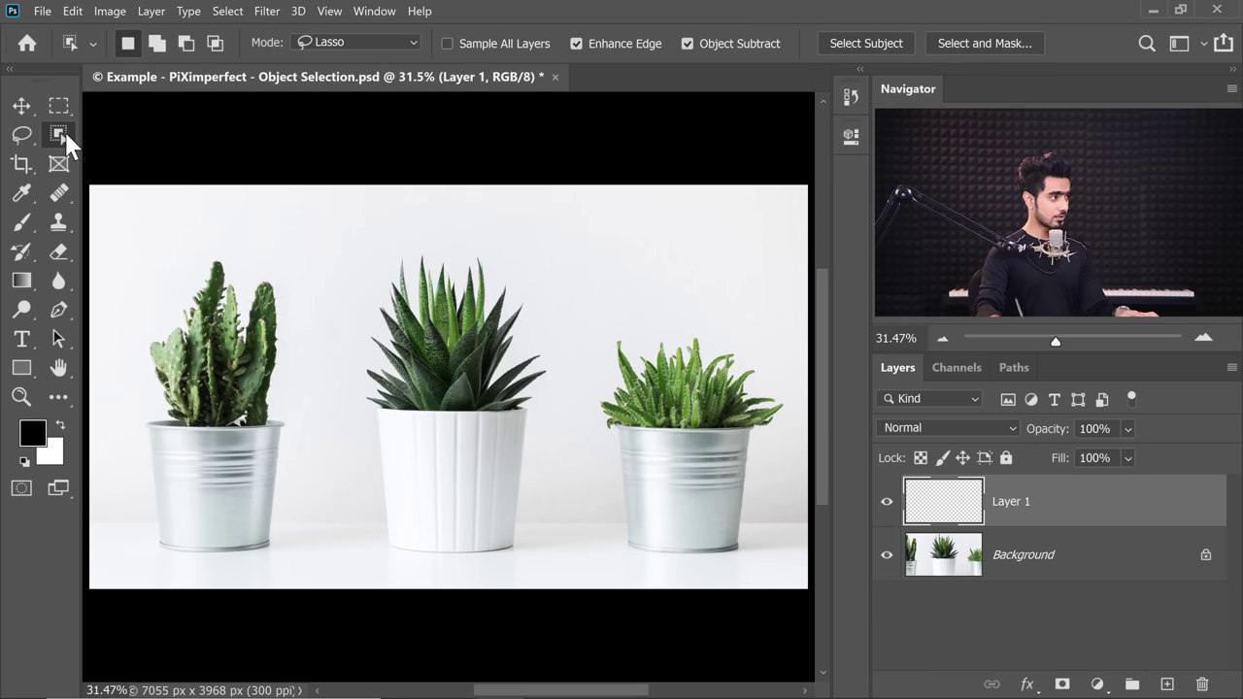
click(340, 51)
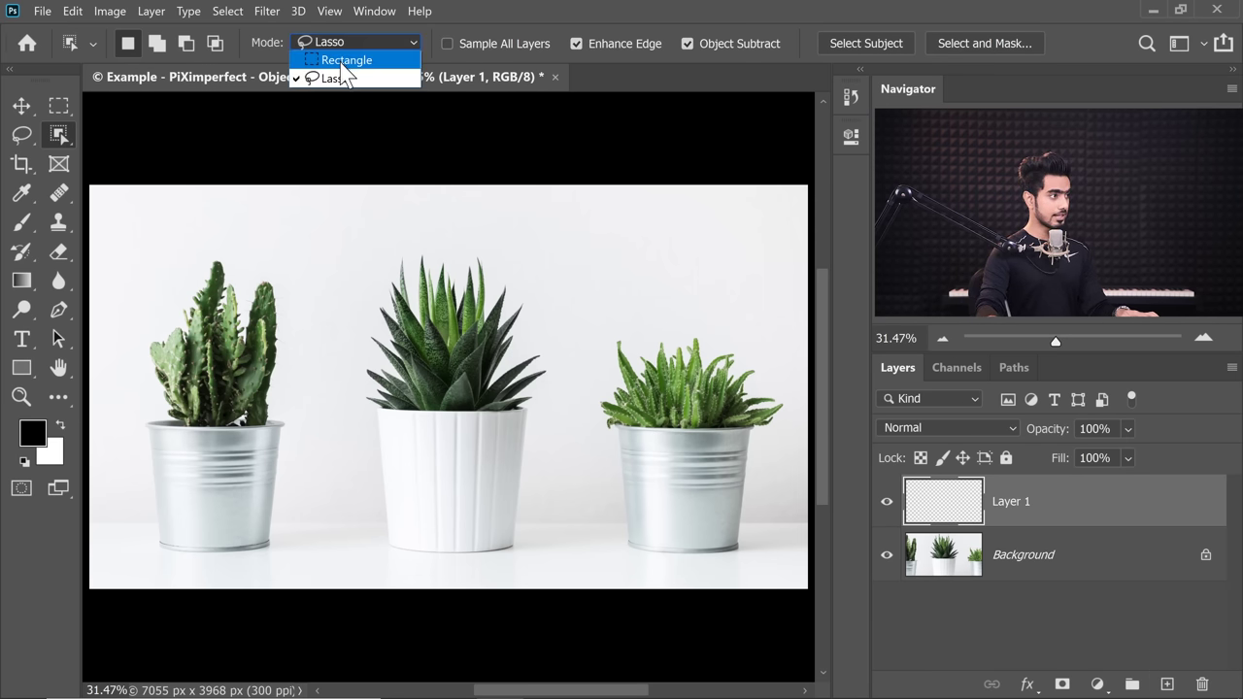
click(335, 55)
drag(364, 242, 572, 576)
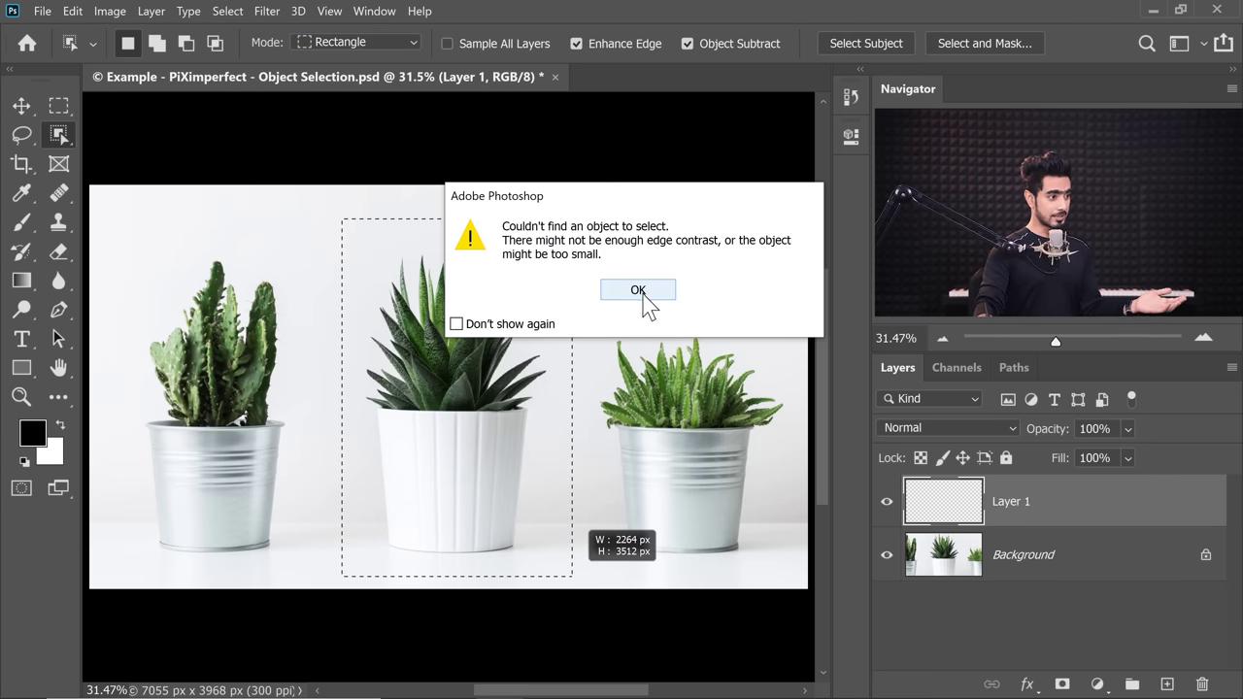
click(641, 291)
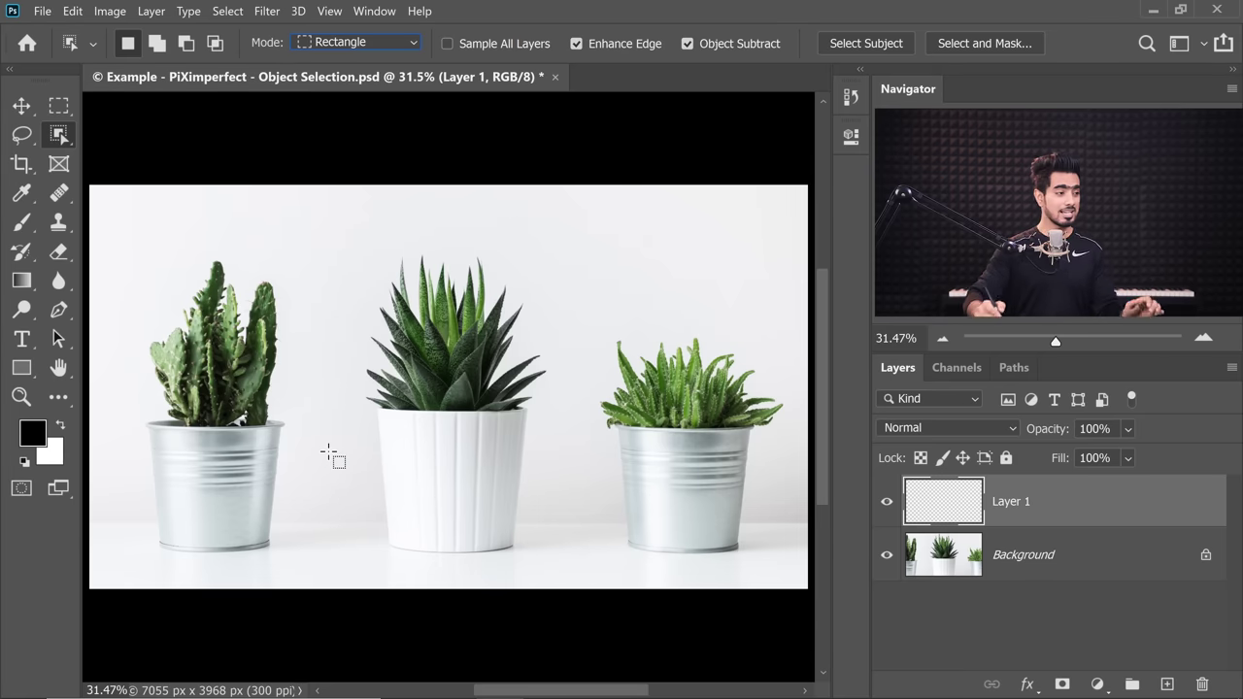
Paint black over the middle plant with a 255 px brush on Layer 1
click(21, 223)
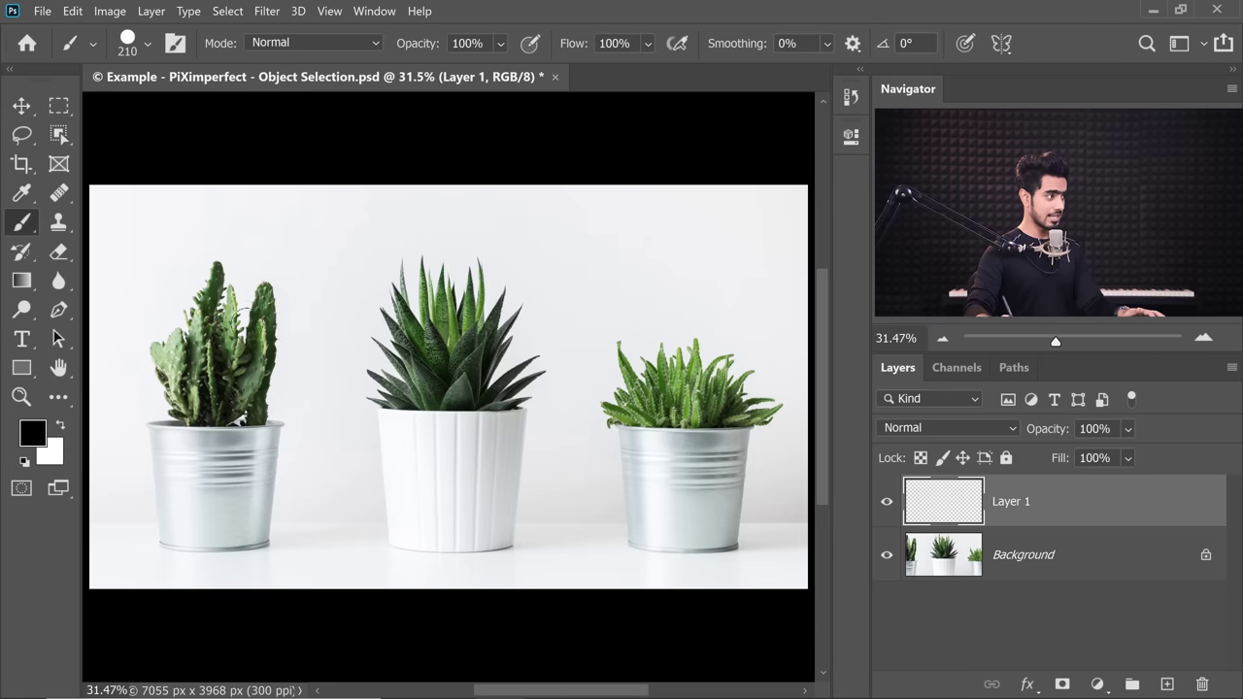
alt+right_click(422, 372)
scroll(466, 381, up, 3)
mouse_move(465, 312)
mouse_down()
mouse_move(418, 359)
mouse_move(430, 396)
mouse_move(430, 547)
mouse_move(480, 356)
mouse_move(485, 569)
mouse_move(490, 544)
mouse_up()
scroll(497, 500, down, 2)
scroll(497, 500, down, 2)
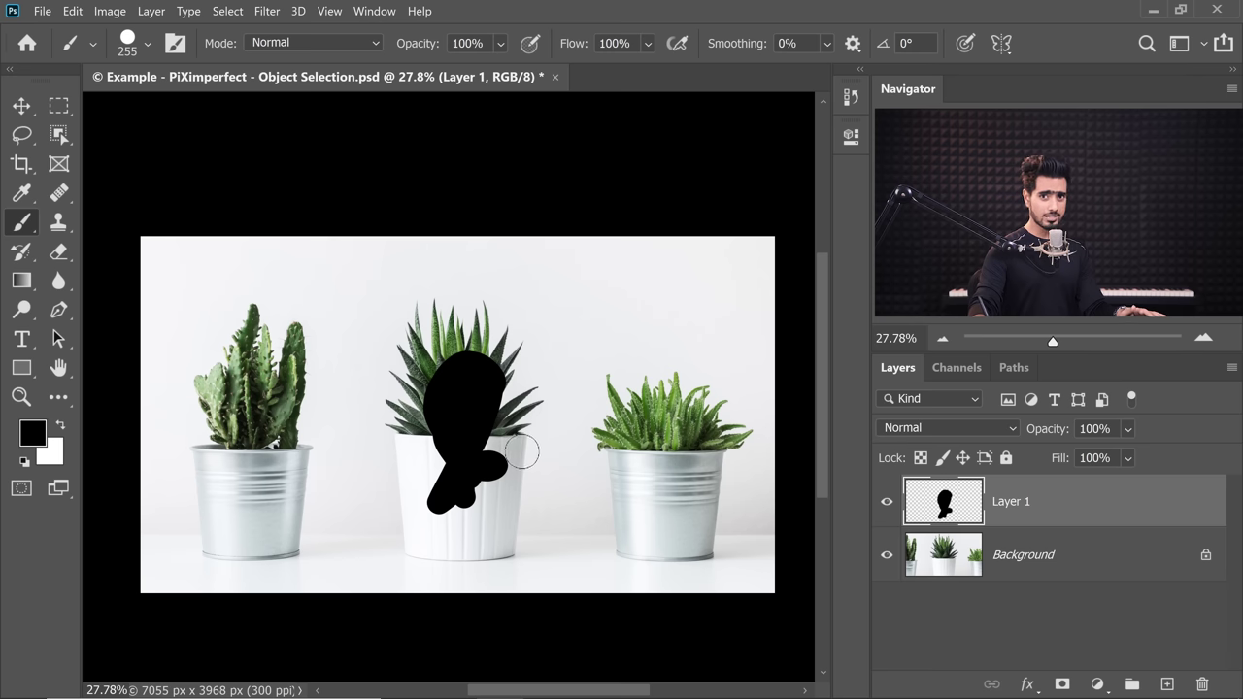
Return to the Object Selection Tool, box the middle plant, and recentre on the three plants
click(59, 134)
right_click(61, 136)
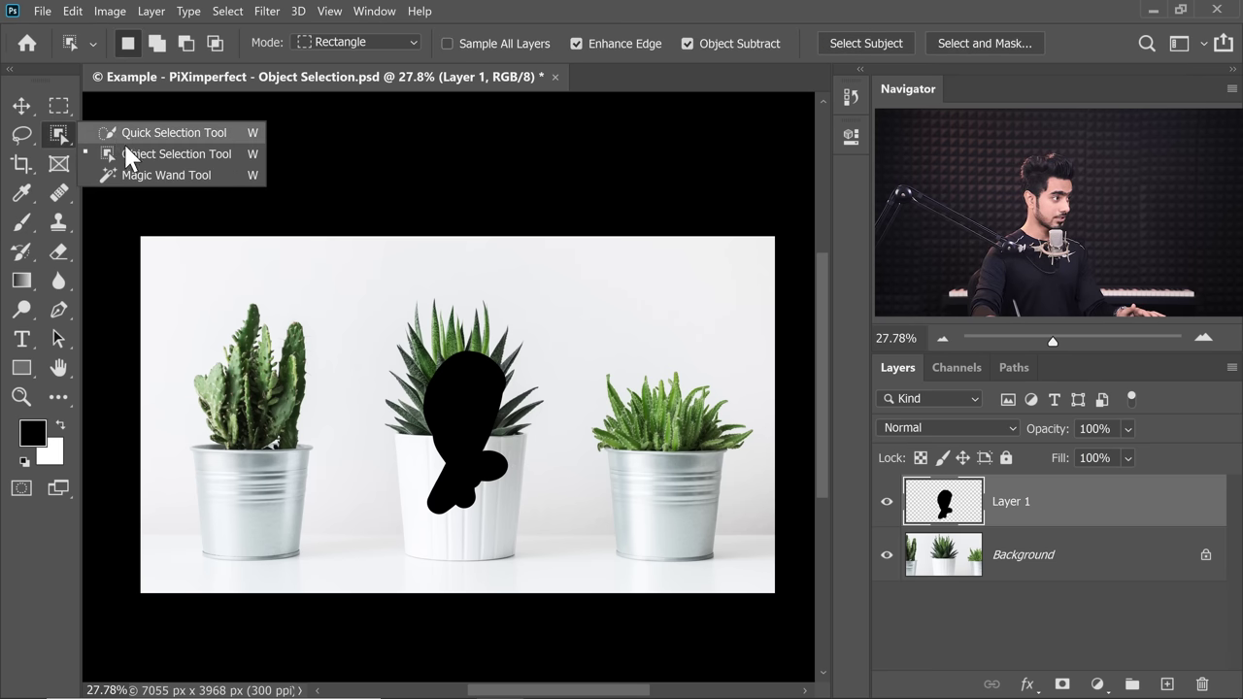
click(127, 155)
drag(363, 280, 570, 563)
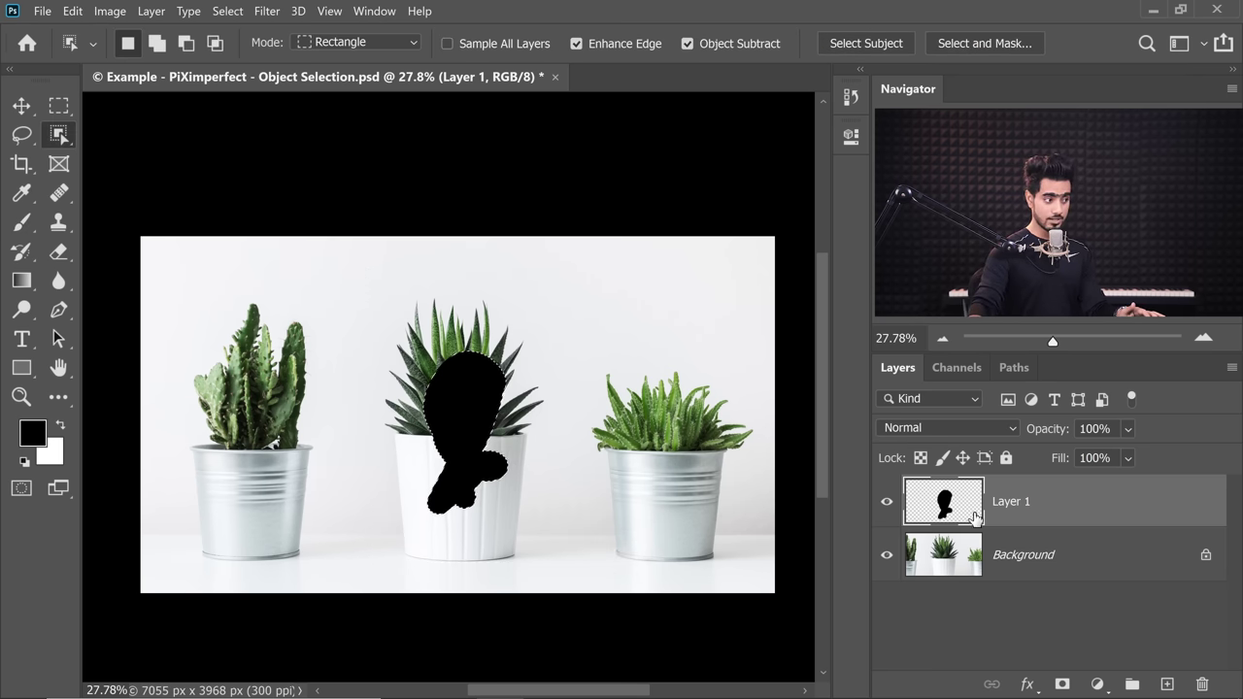
scroll(498, 409, up, 5)
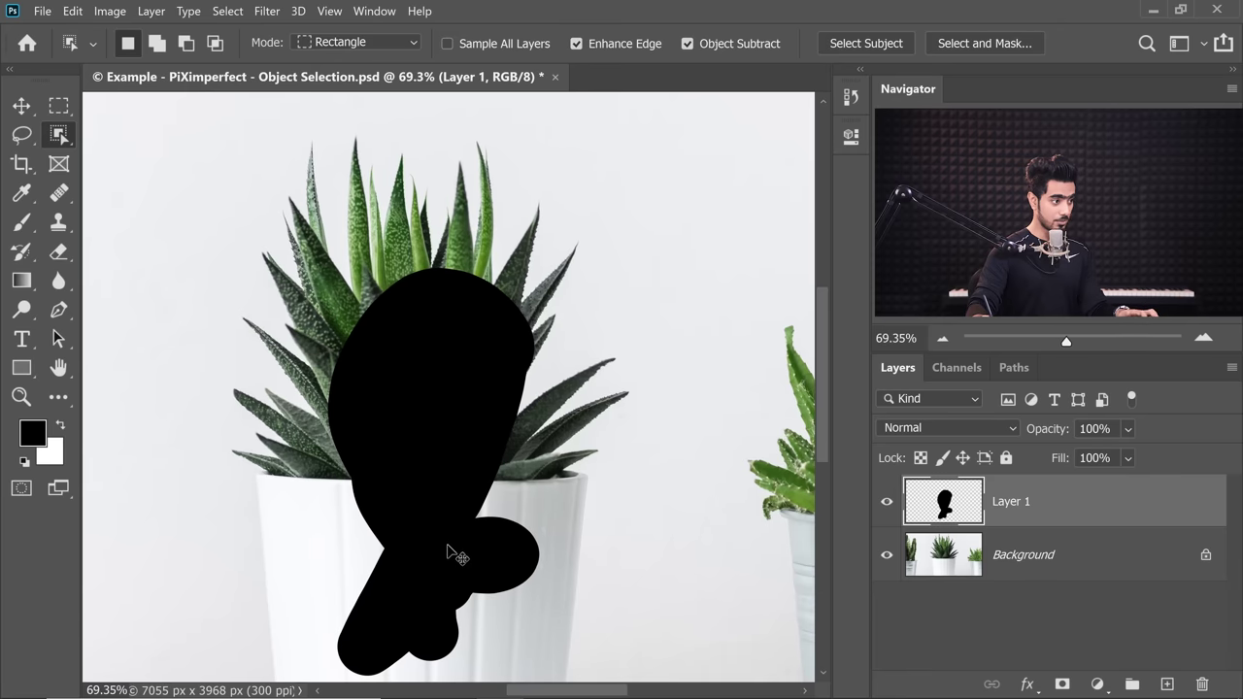
scroll(504, 519, down, 4)
drag(497, 490, 448, 425)
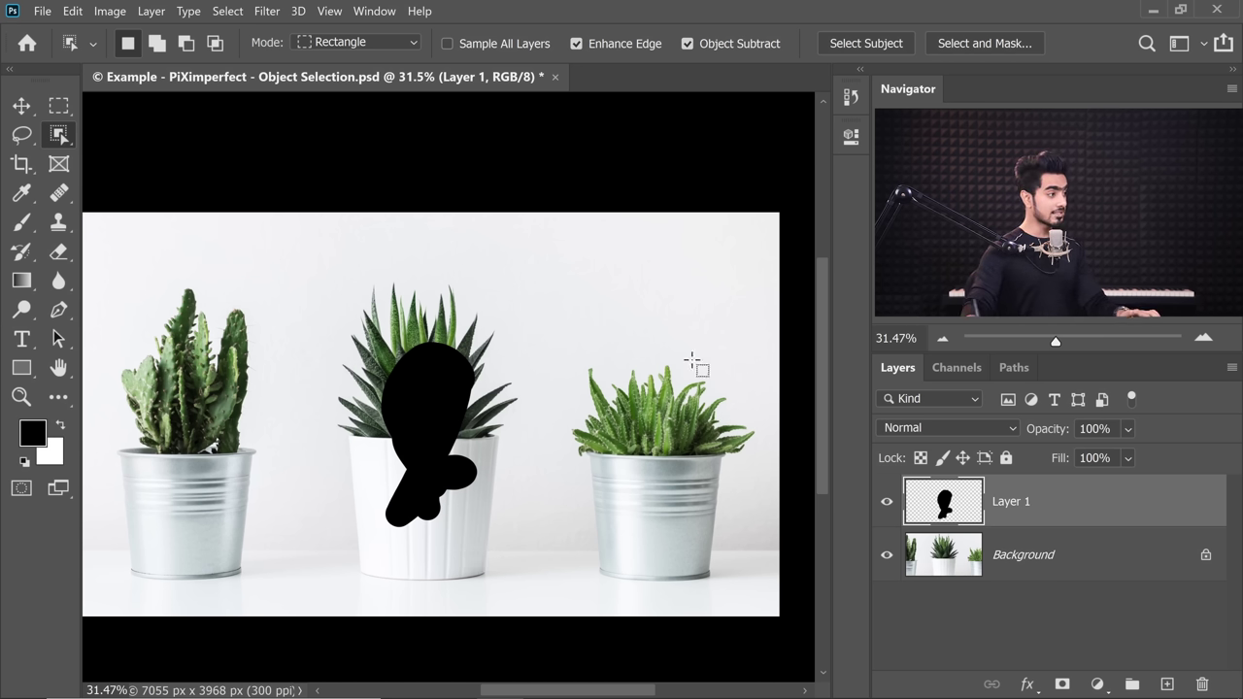
Turn on Sample All Layers and box-select the middle plant with its pot
click(447, 43)
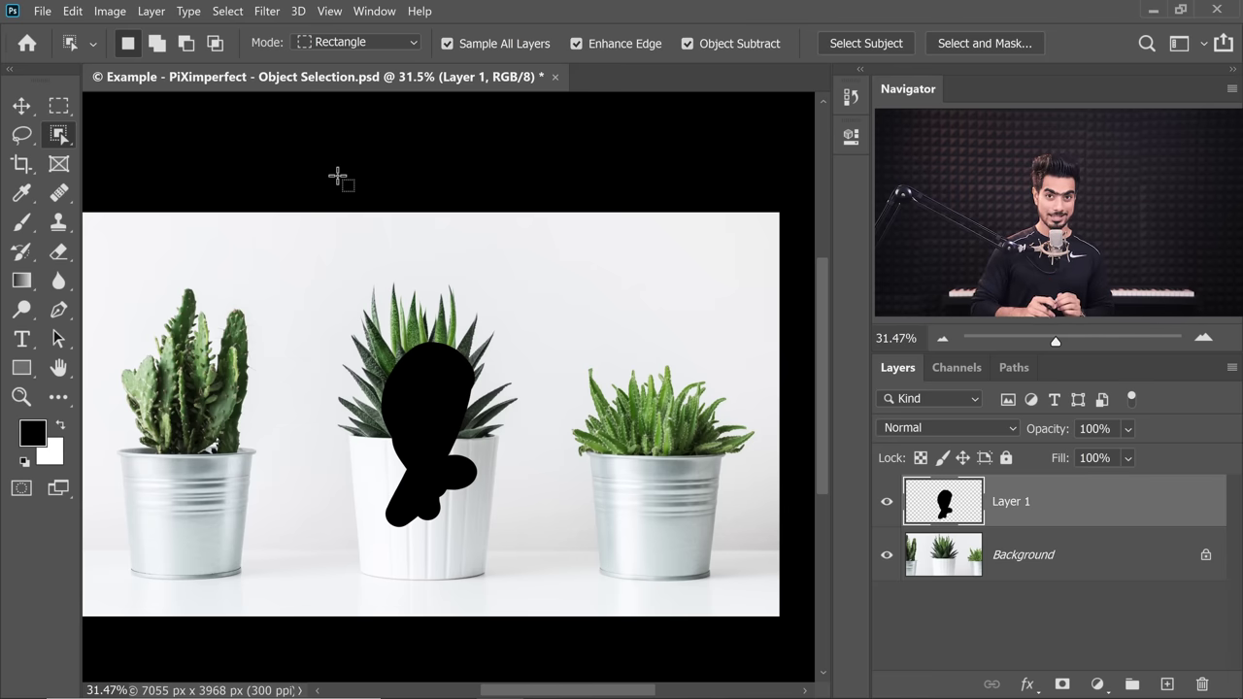
drag(424, 358, 420, 335)
drag(314, 235, 528, 580)
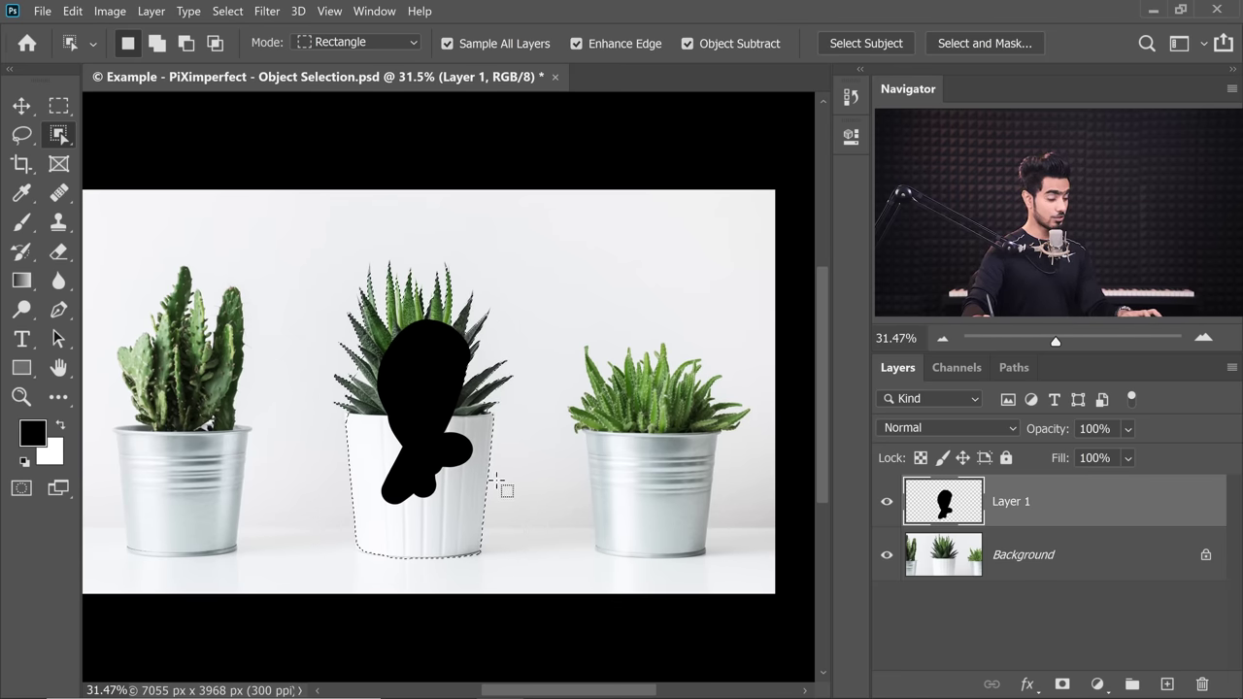
scroll(355, 342, up, 8)
scroll(375, 369, right, 3)
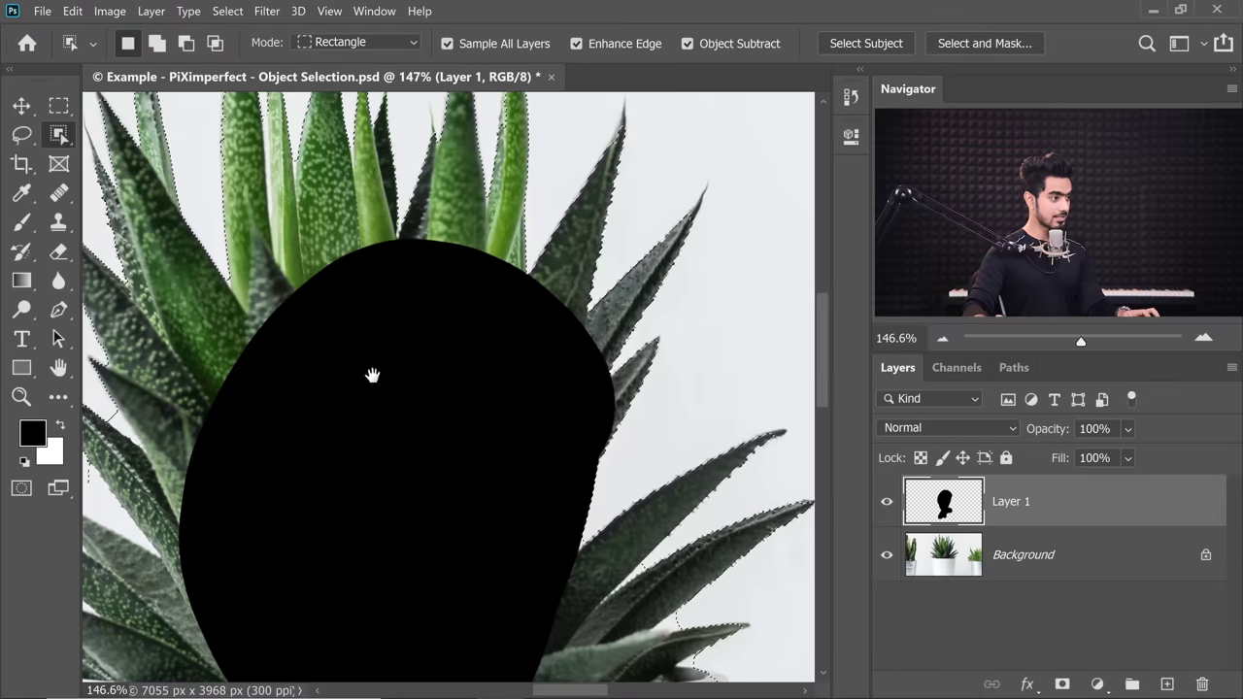
scroll(539, 473, down, 3)
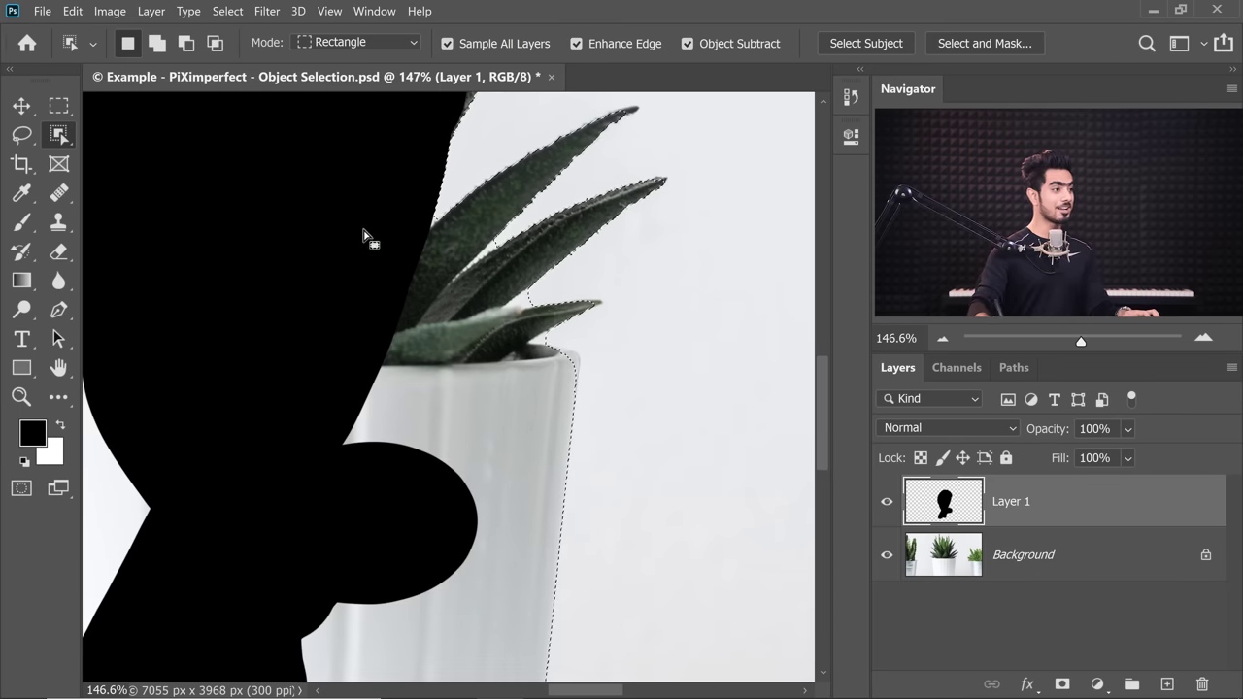
scroll(566, 369, down, 5)
Delete Layer 1, unlock the Background, and rename it 'Without Enhance Edge'
drag(1079, 507, 1201, 684)
scroll(626, 407, down, 2)
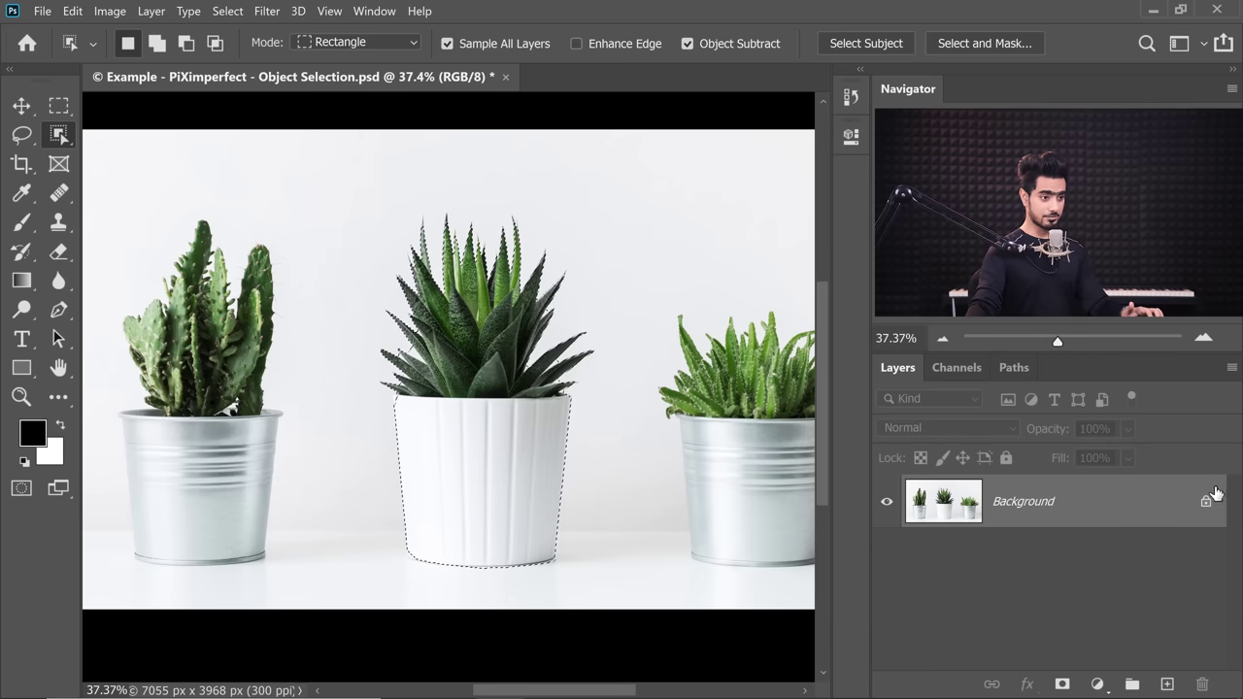
click(1206, 504)
double_click(1018, 506)
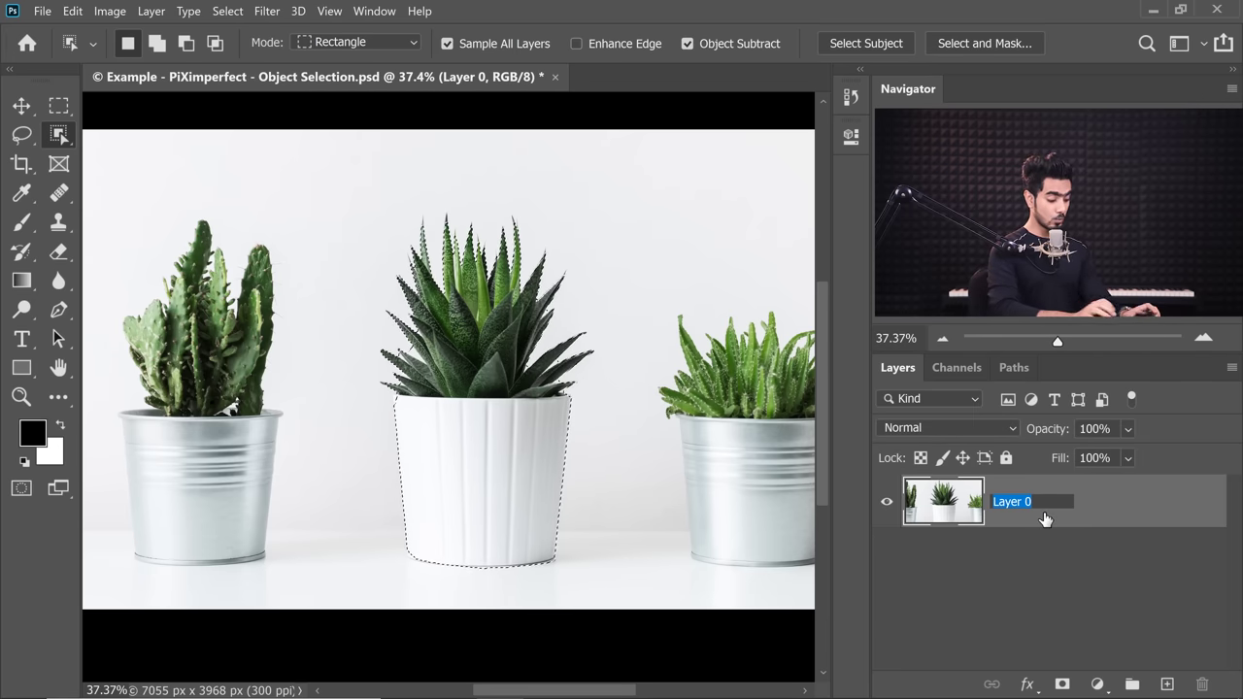
text(Without Enha)
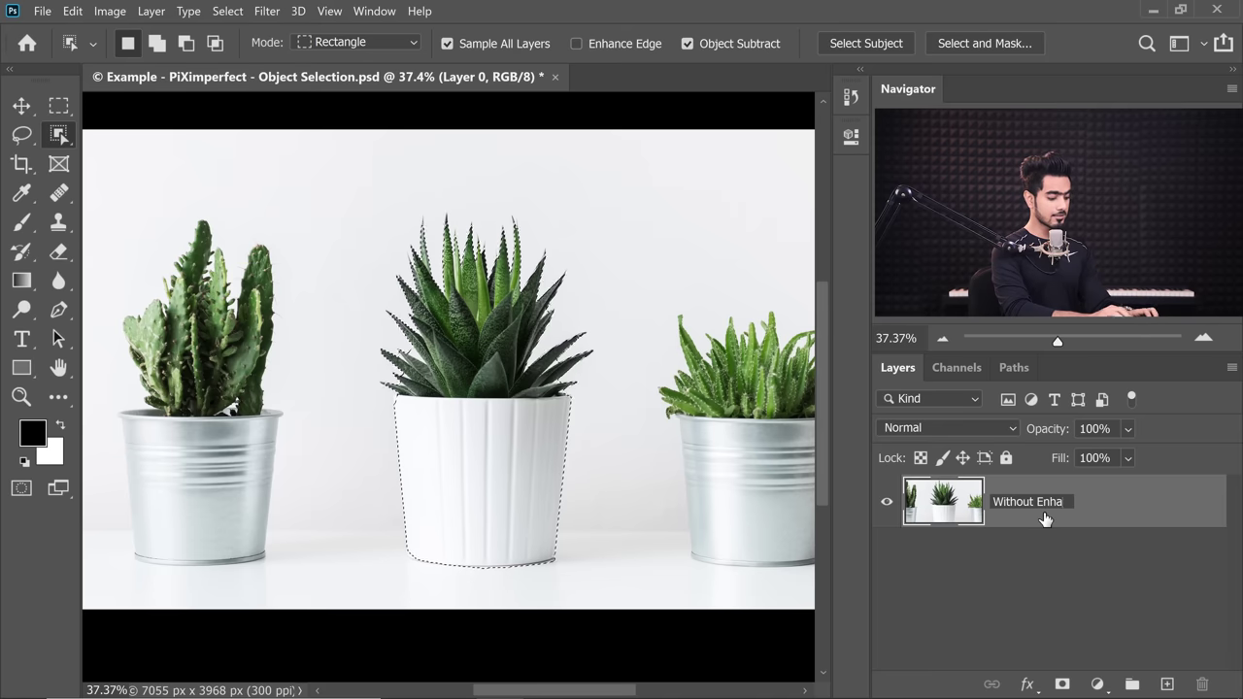
text(nce Edge)
Duplicate the Without Enhance Edge layer and mask the original to the plant selection
key(Return)
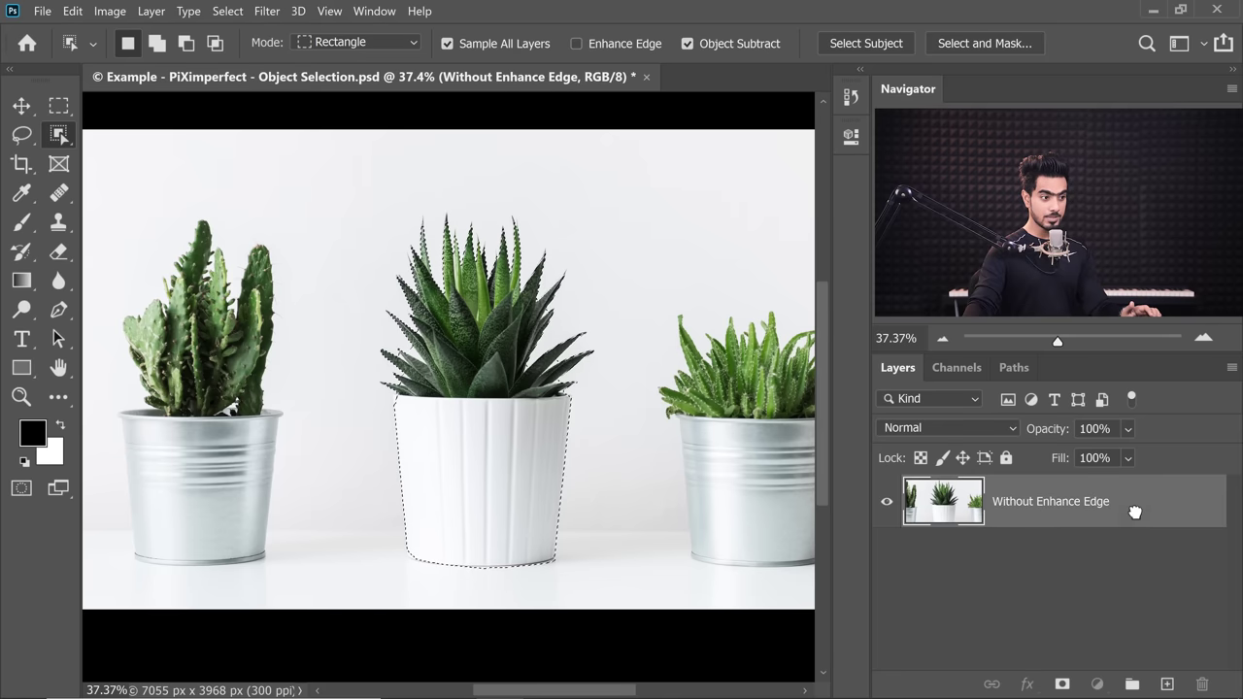
drag(1135, 512, 1167, 683)
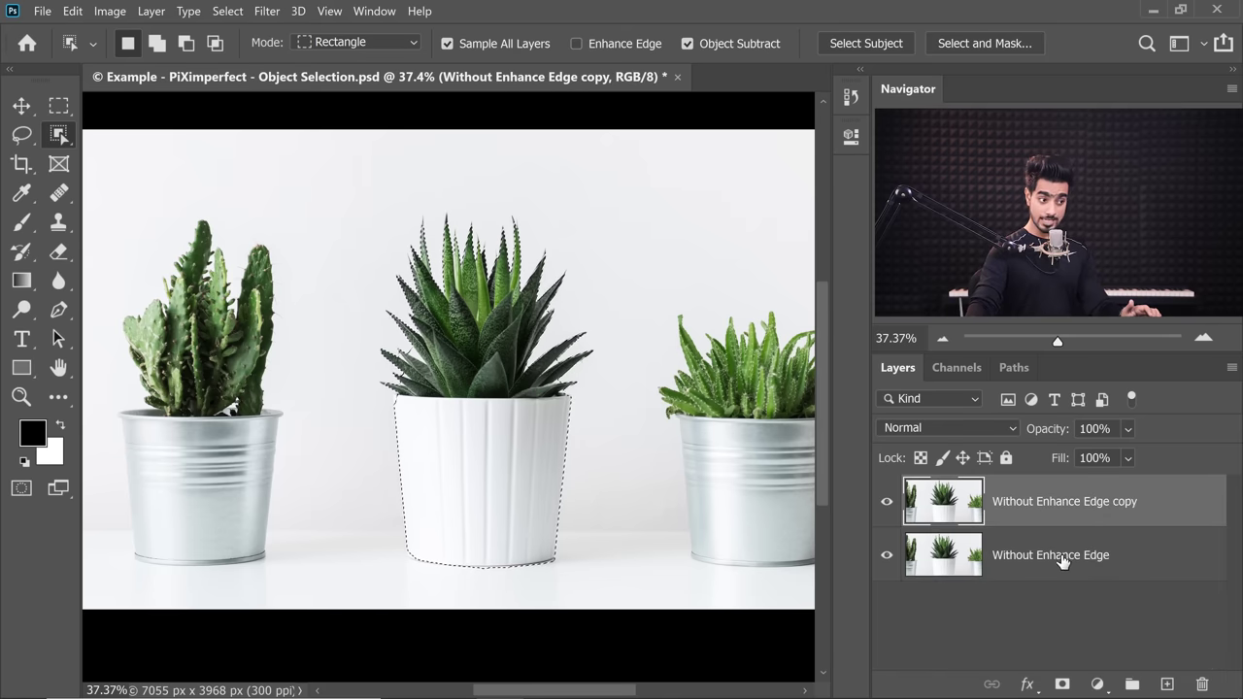
click(1050, 579)
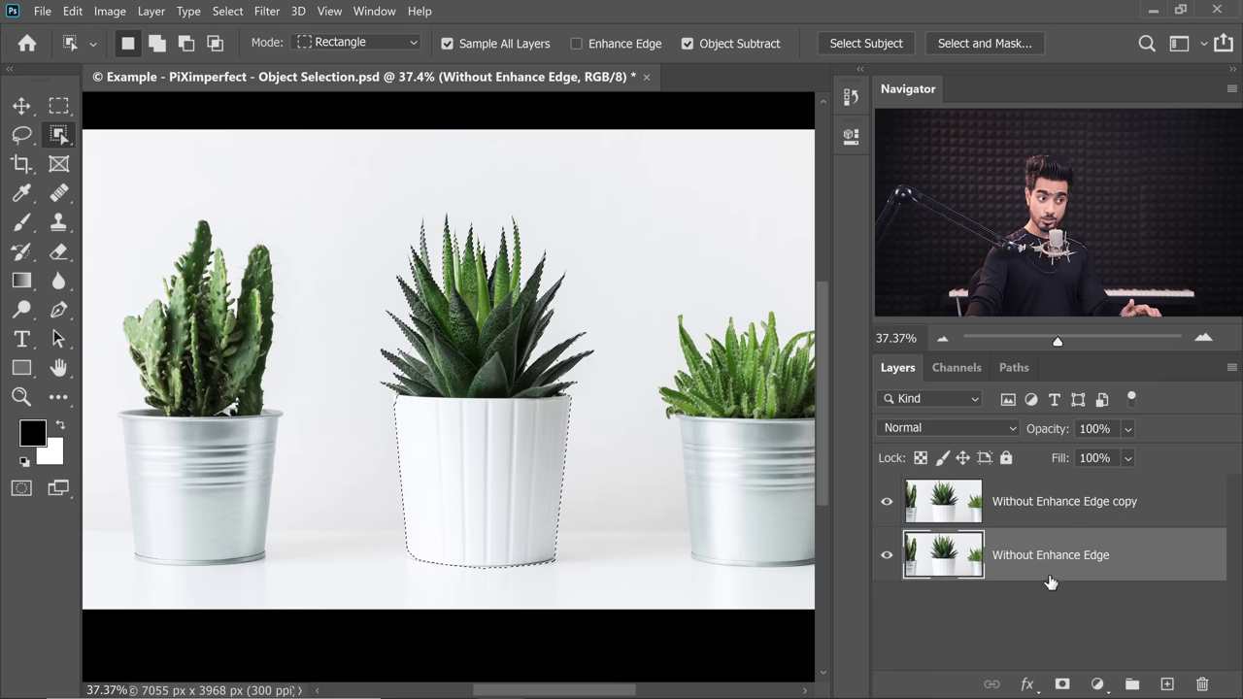
click(1063, 685)
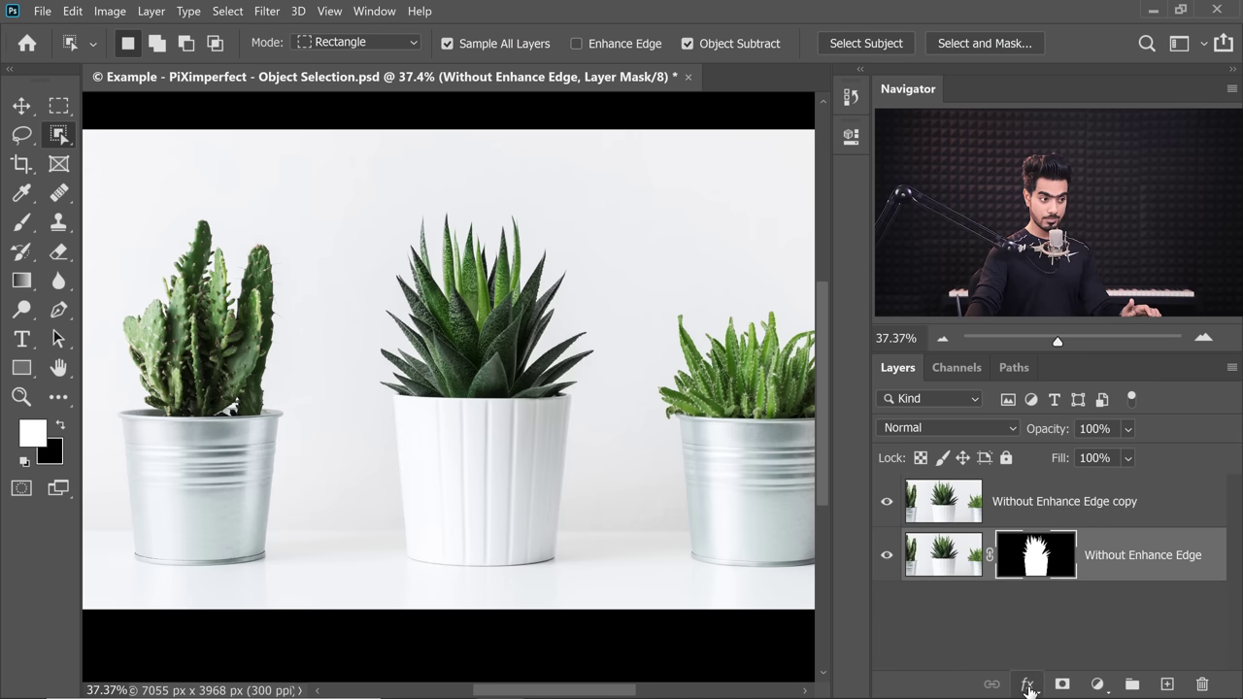
Rename the copy 'With Enhance Edge', reselect the plant with Enhance Edge on, and mask it
click(1056, 502)
double_click(1027, 508)
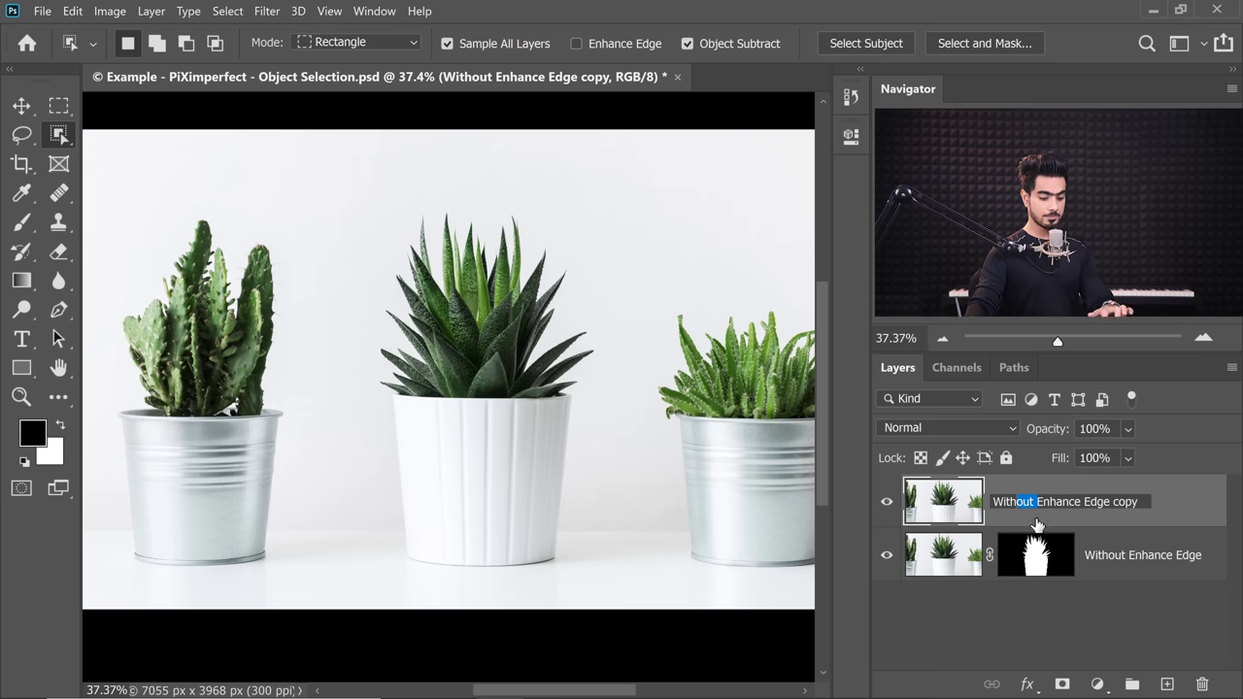
key(BackSpace)
key(Return)
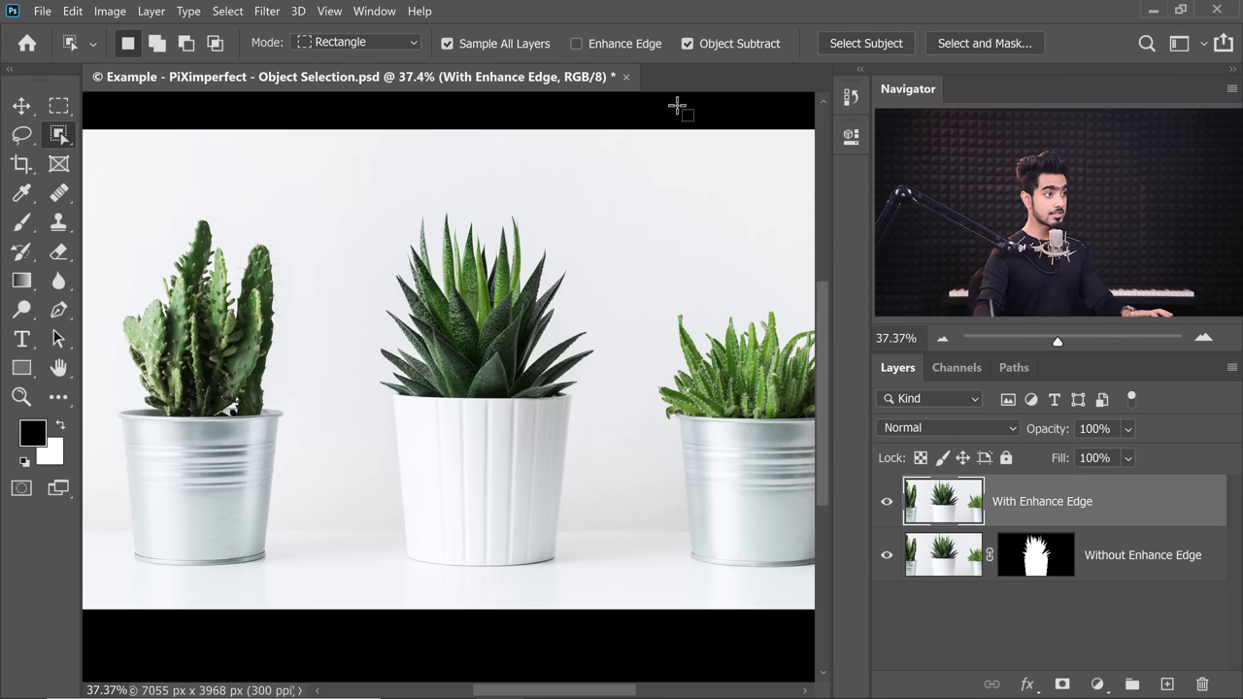
click(579, 43)
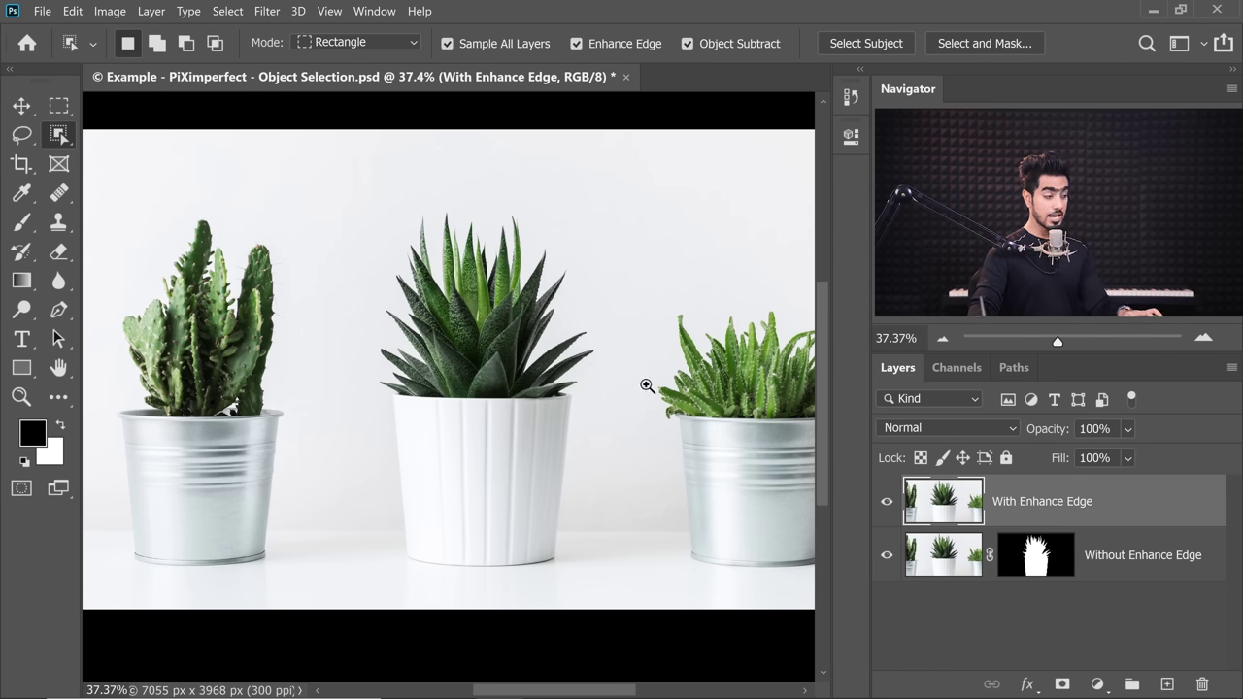
scroll(364, 466, down, 1)
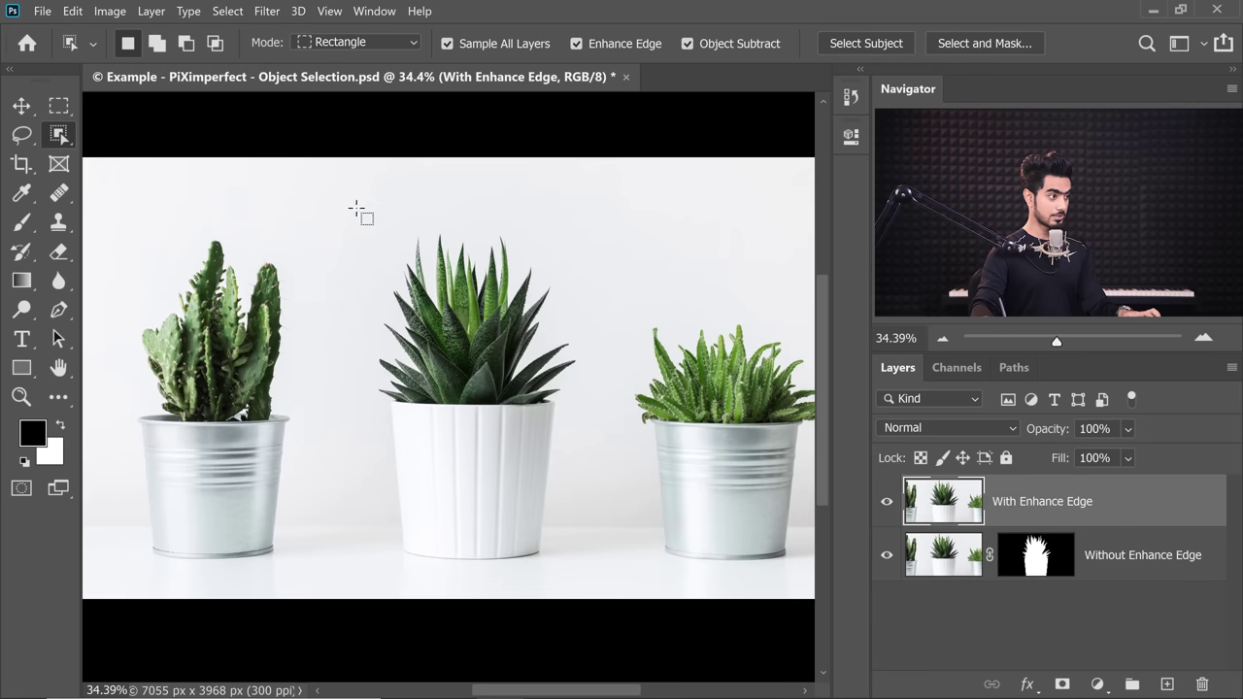
drag(359, 204, 596, 582)
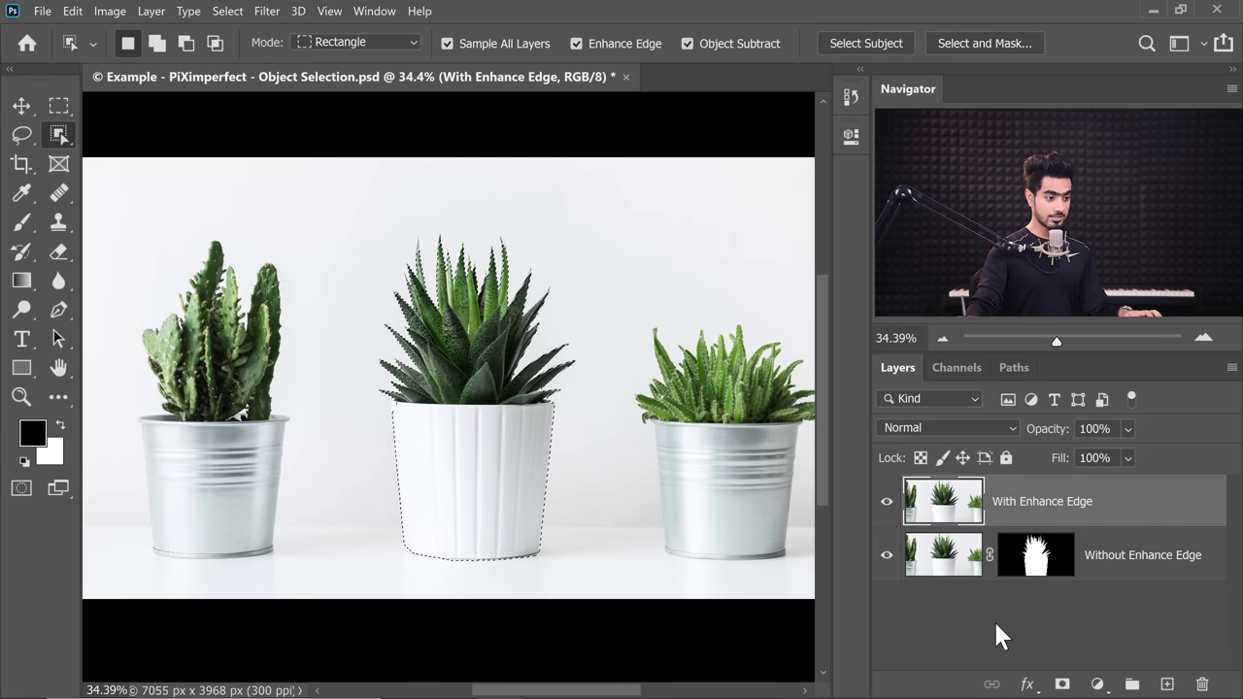
click(1058, 685)
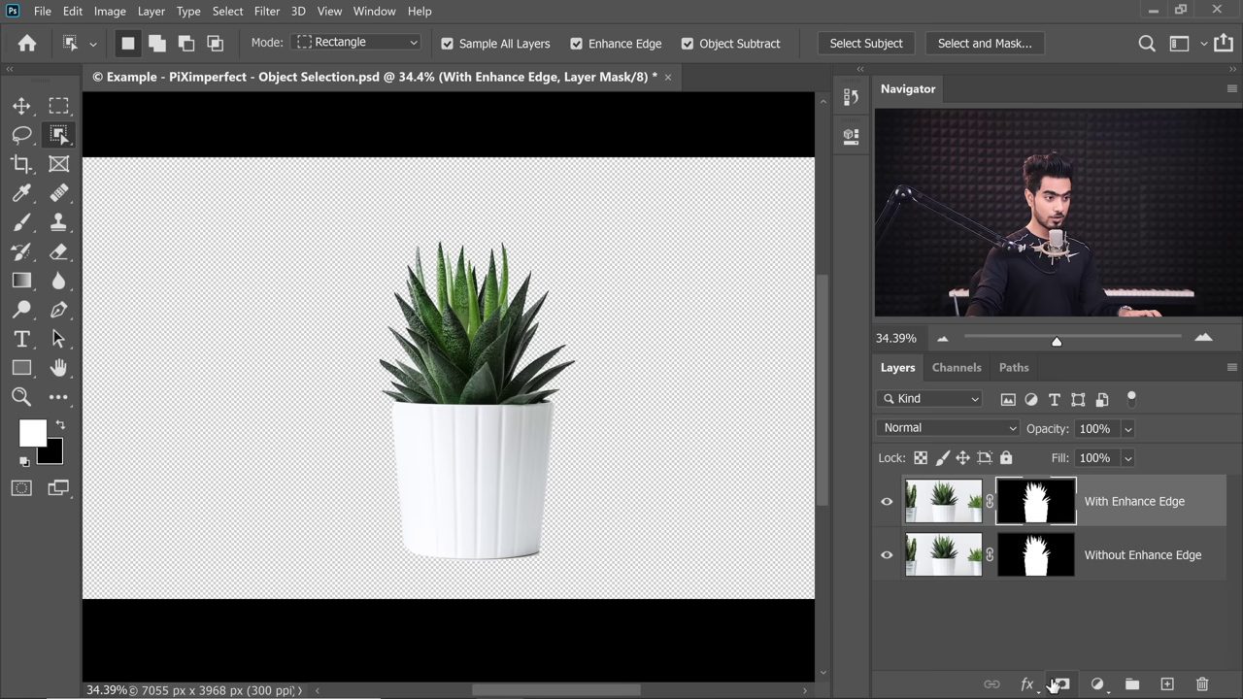
Add a black Color Fill beneath Without Enhance Edge and duplicate it
click(1112, 555)
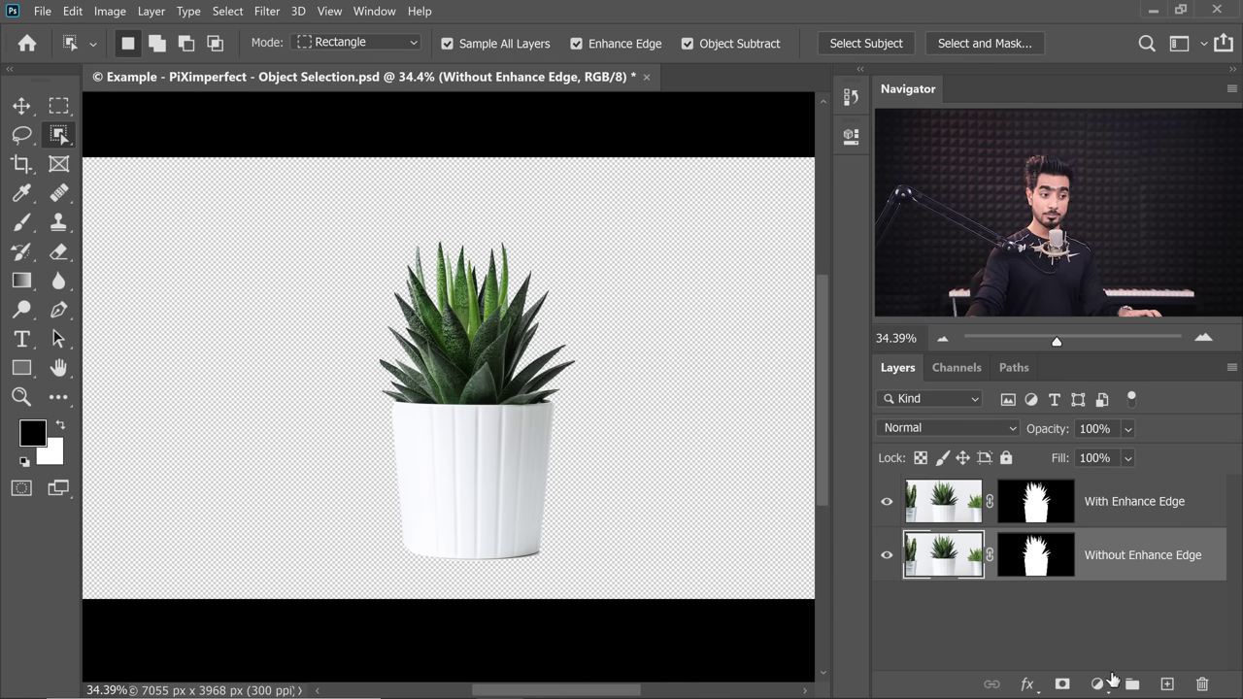
click(1098, 683)
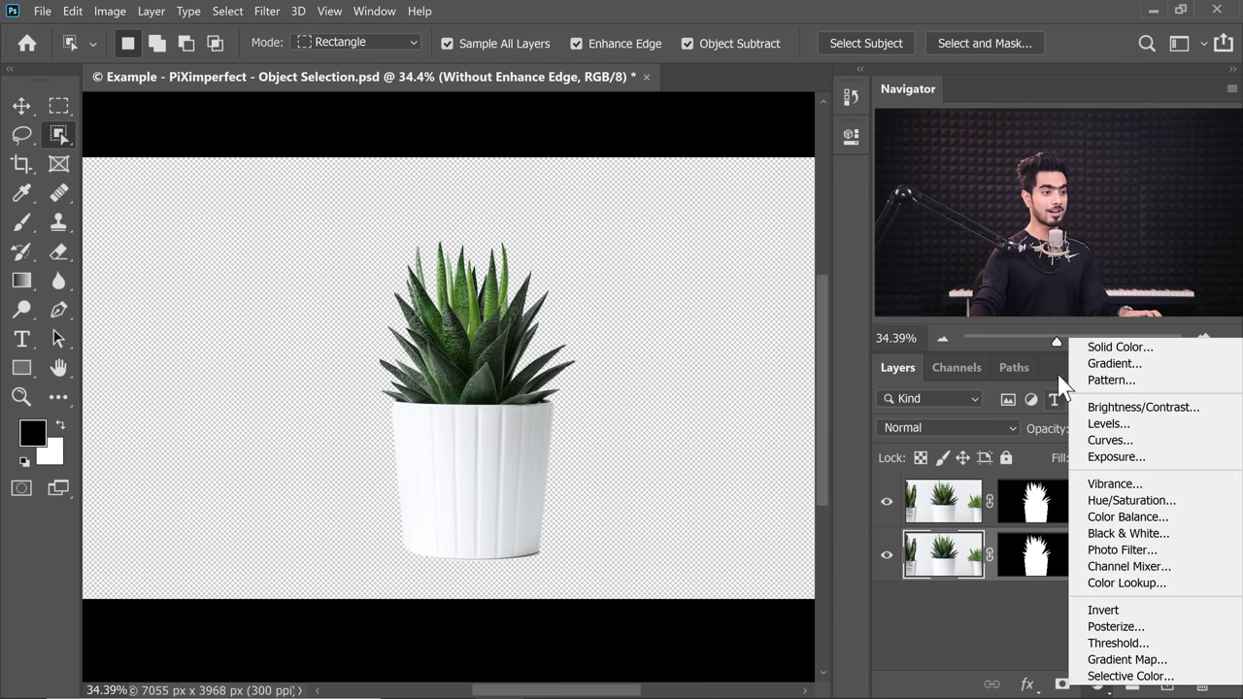
click(1112, 346)
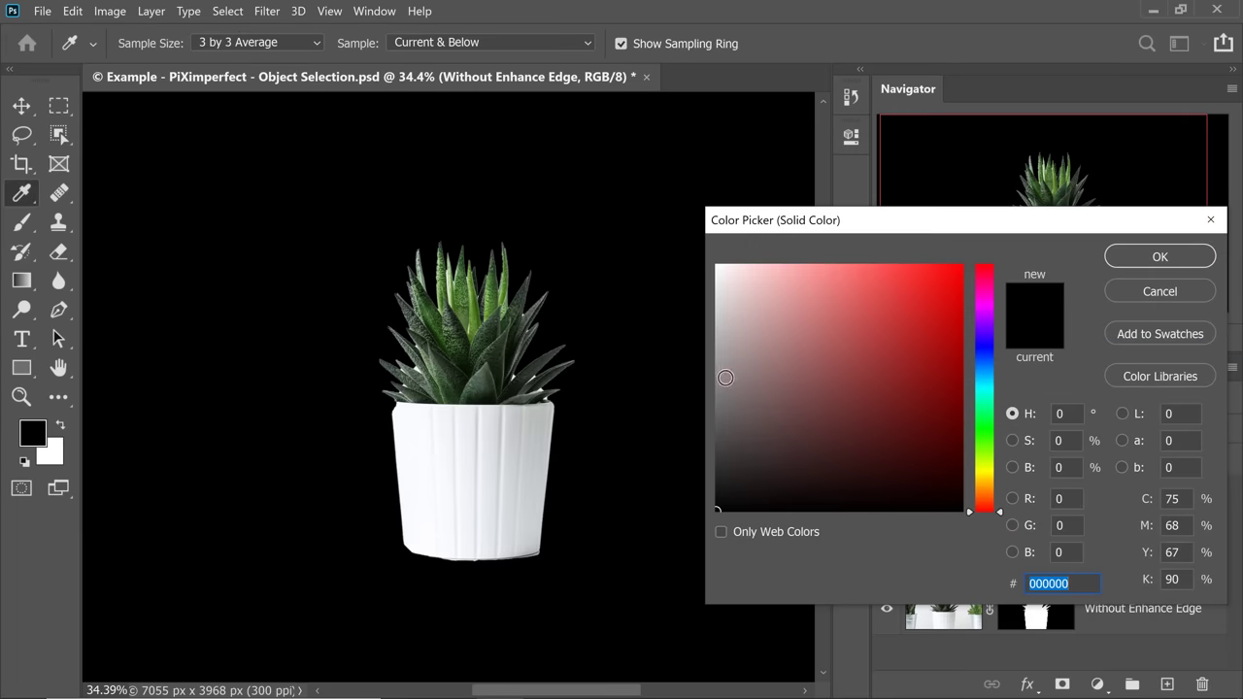
click(1126, 259)
drag(1062, 554, 1167, 683)
drag(1221, 579, 1082, 668)
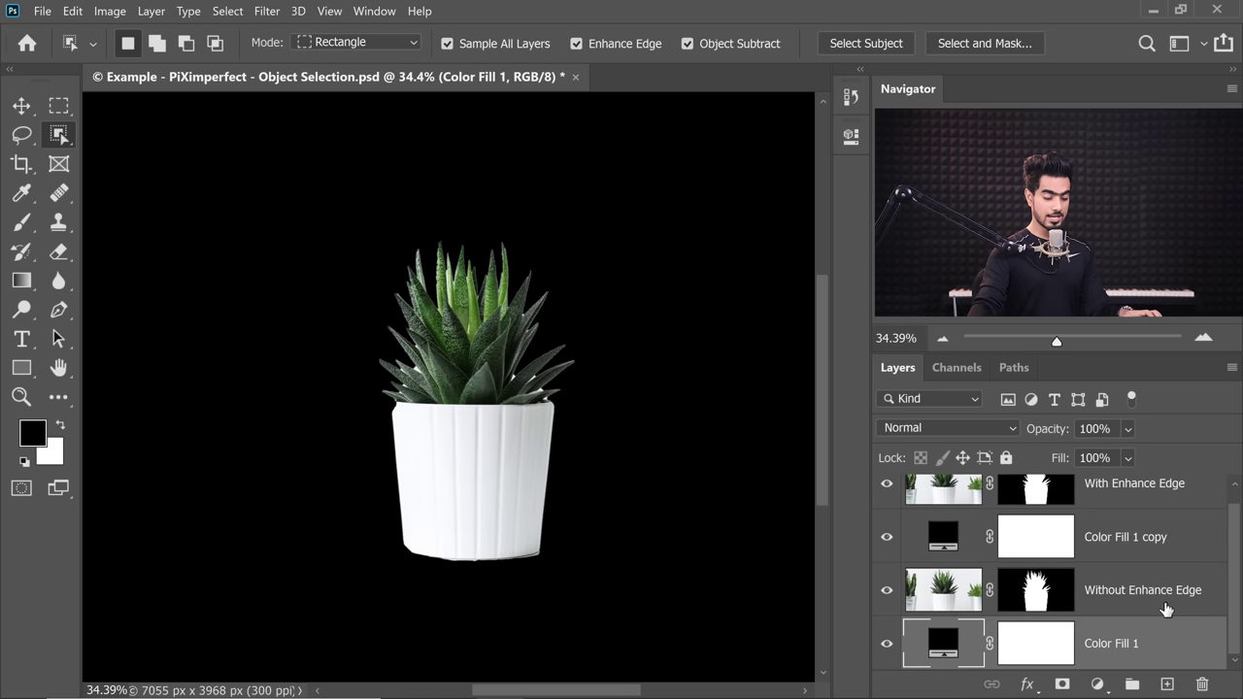
Group With Enhance Edge with Color Fill 1 copy and name the group 'With'
scroll(1229, 590, up, 1)
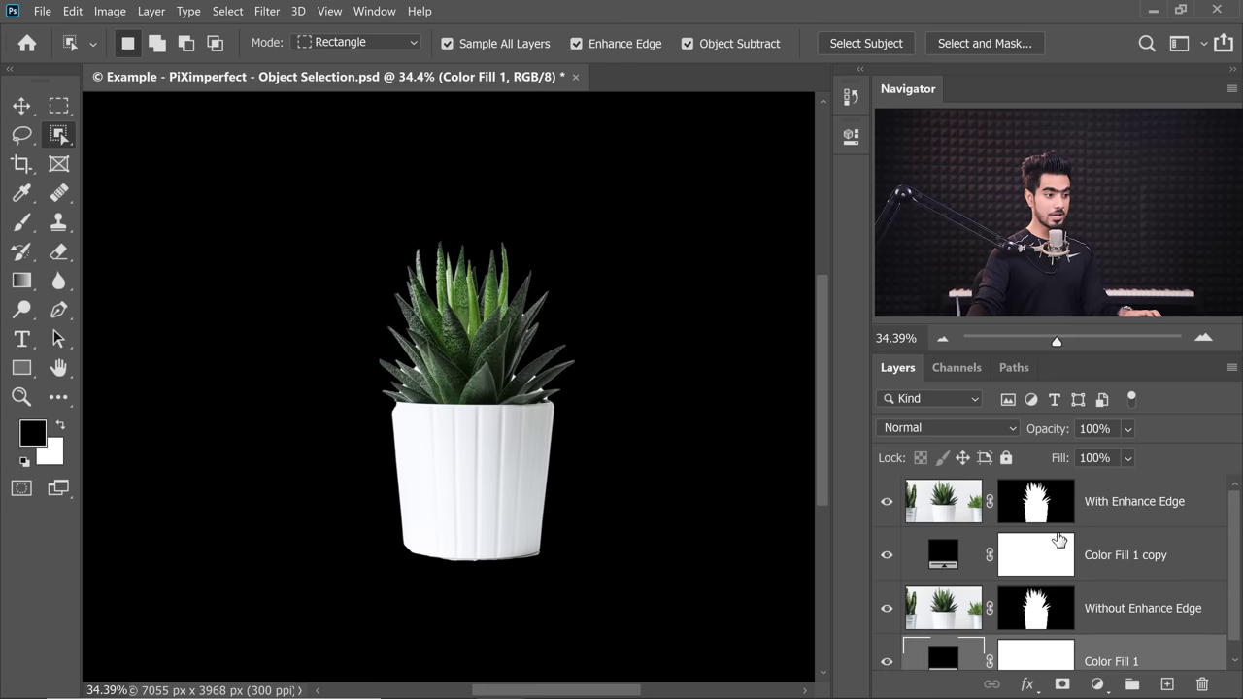
click(1141, 514)
ctrl+click(1143, 557)
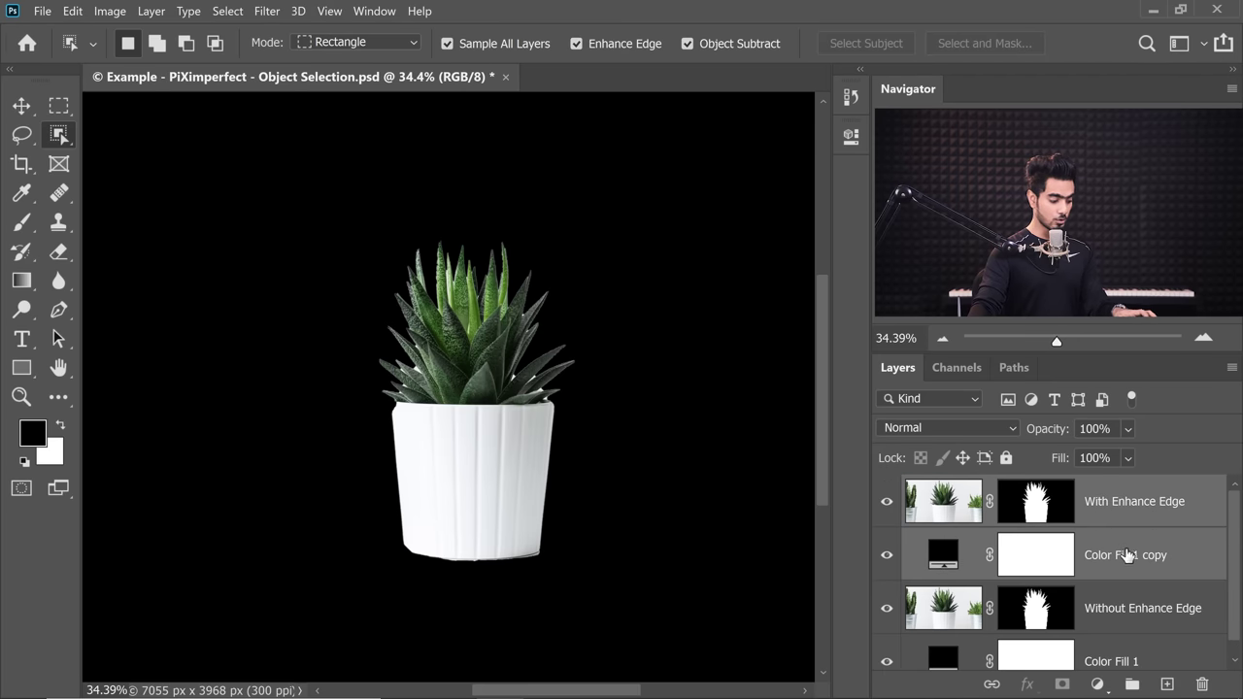
key(ctrl+g)
double_click(1037, 487)
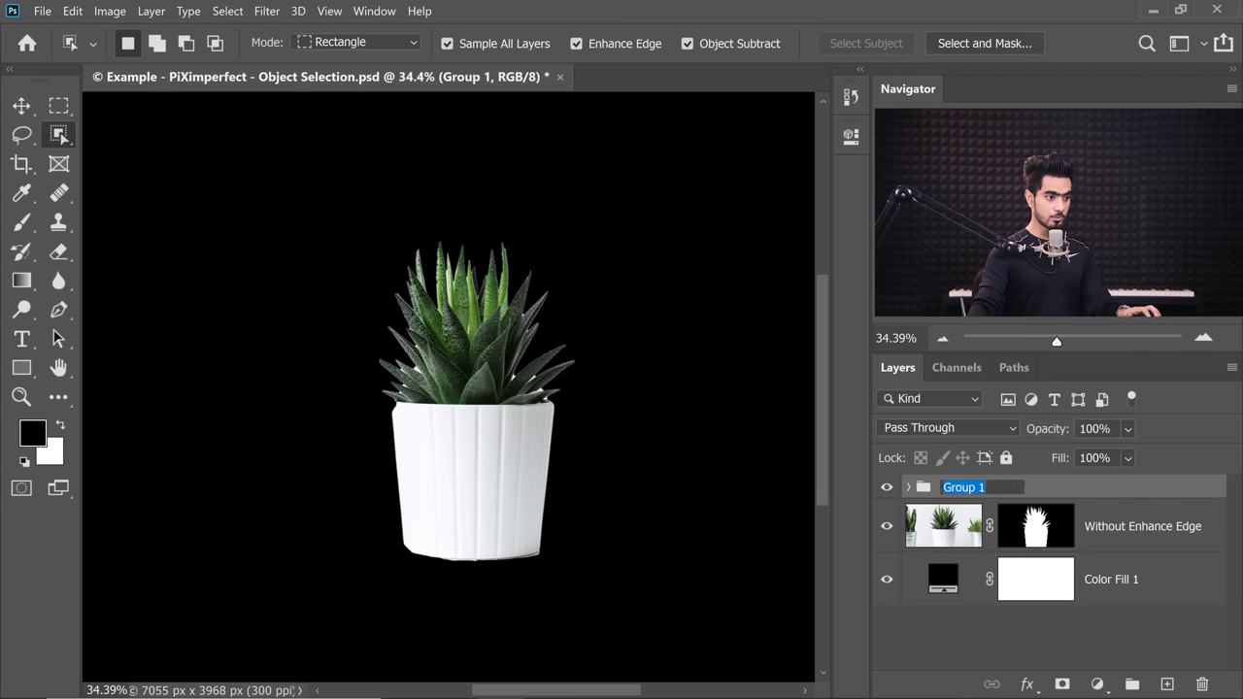
text(With)
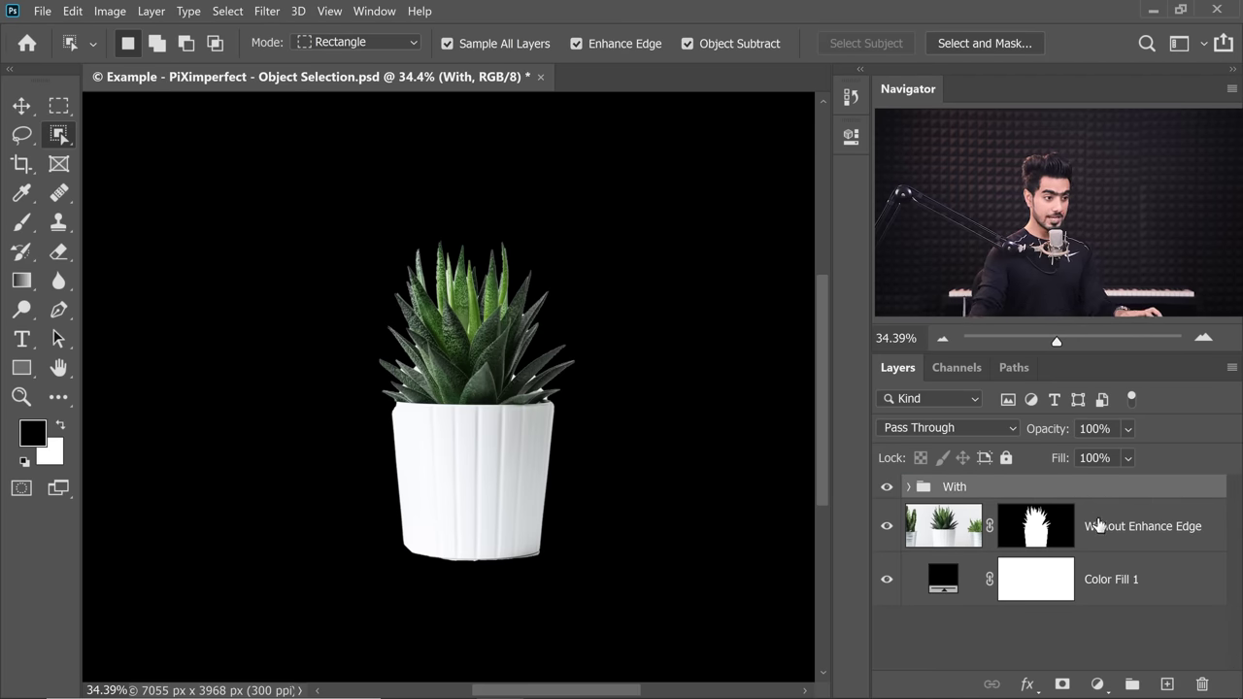
Group Without Enhance Edge with Color Fill 1 and name the group 'Without'
click(1122, 534)
ctrl+click(1117, 580)
key(ctrl+g)
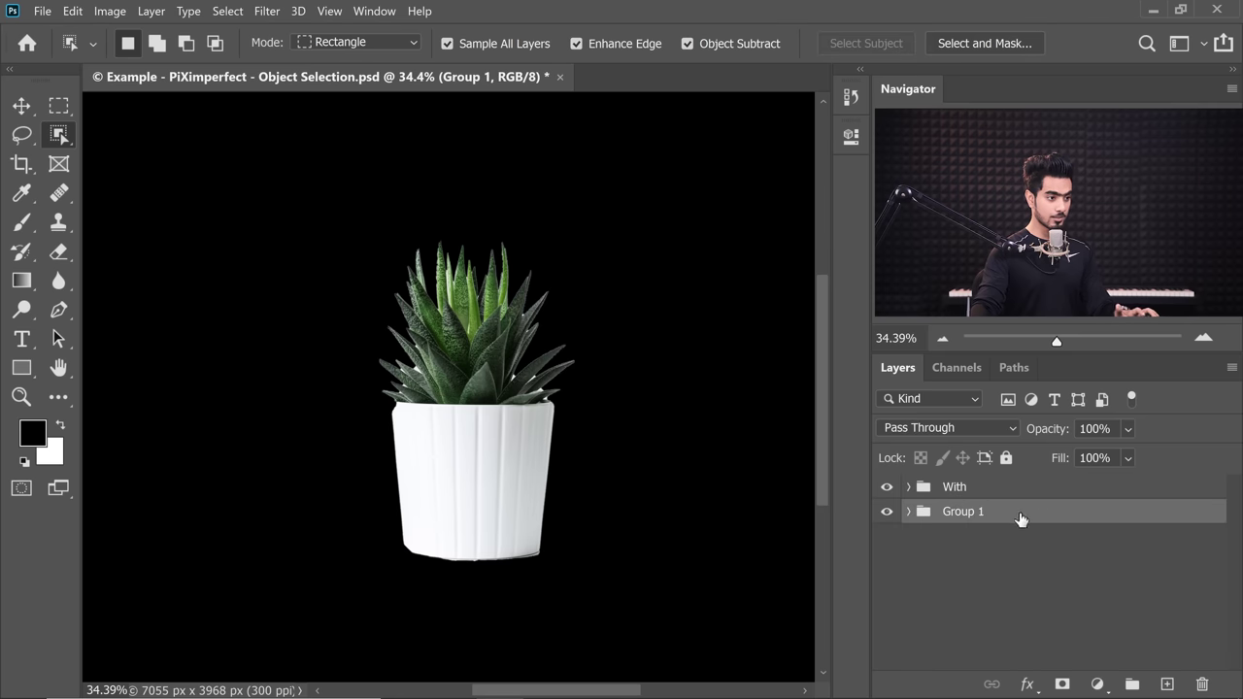
double_click(976, 514)
text(Without)
key(Return)
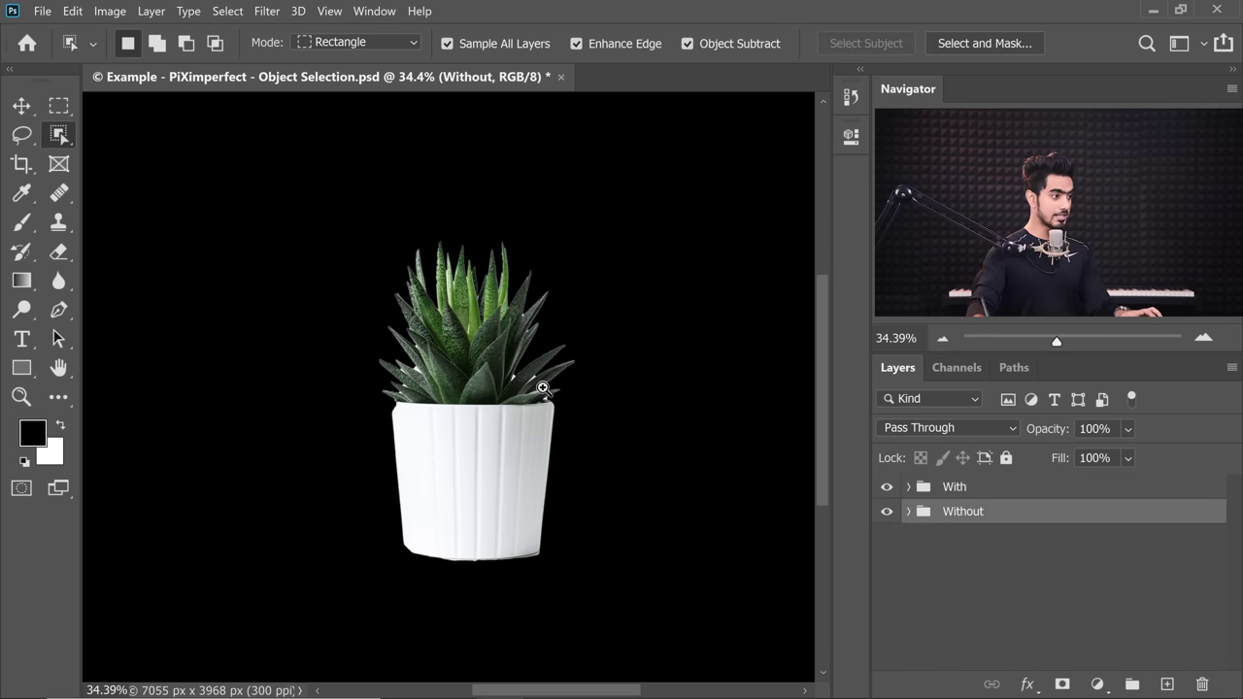
Zoom in and pan across the middle plant's leaf tips and pot against the black fill
drag(460, 347, 499, 357)
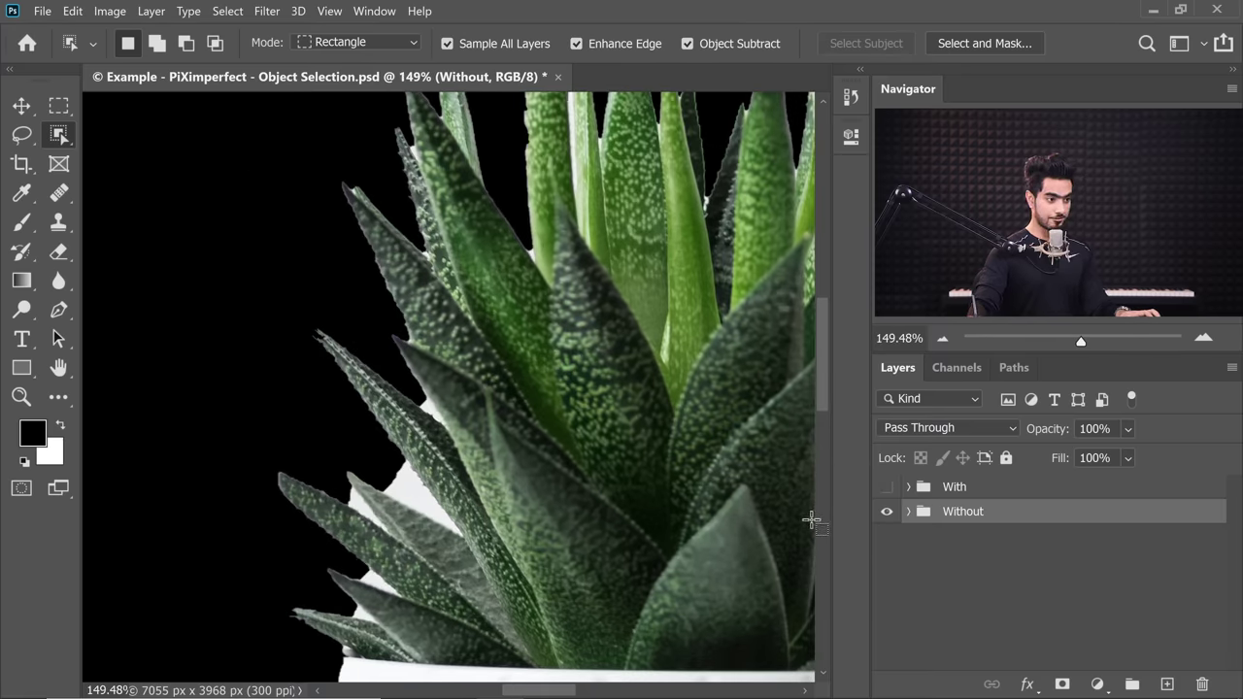
drag(506, 469, 326, 521)
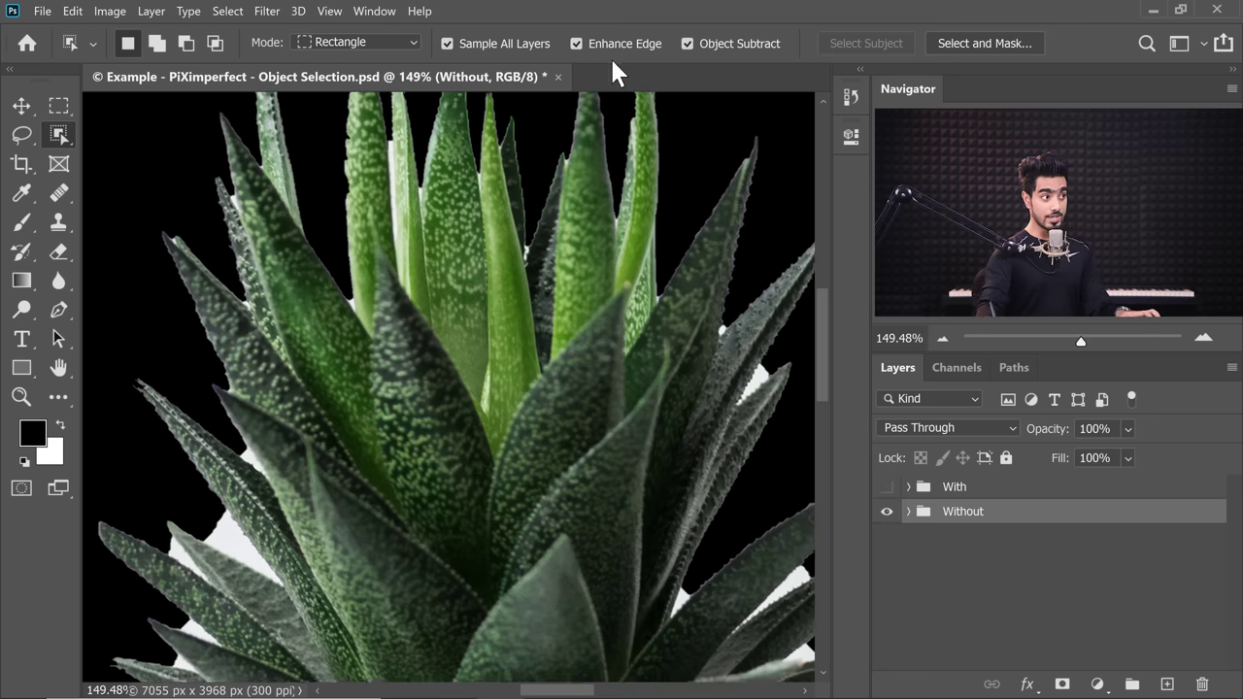
drag(685, 449, 370, 252)
scroll(561, 415, up, 3)
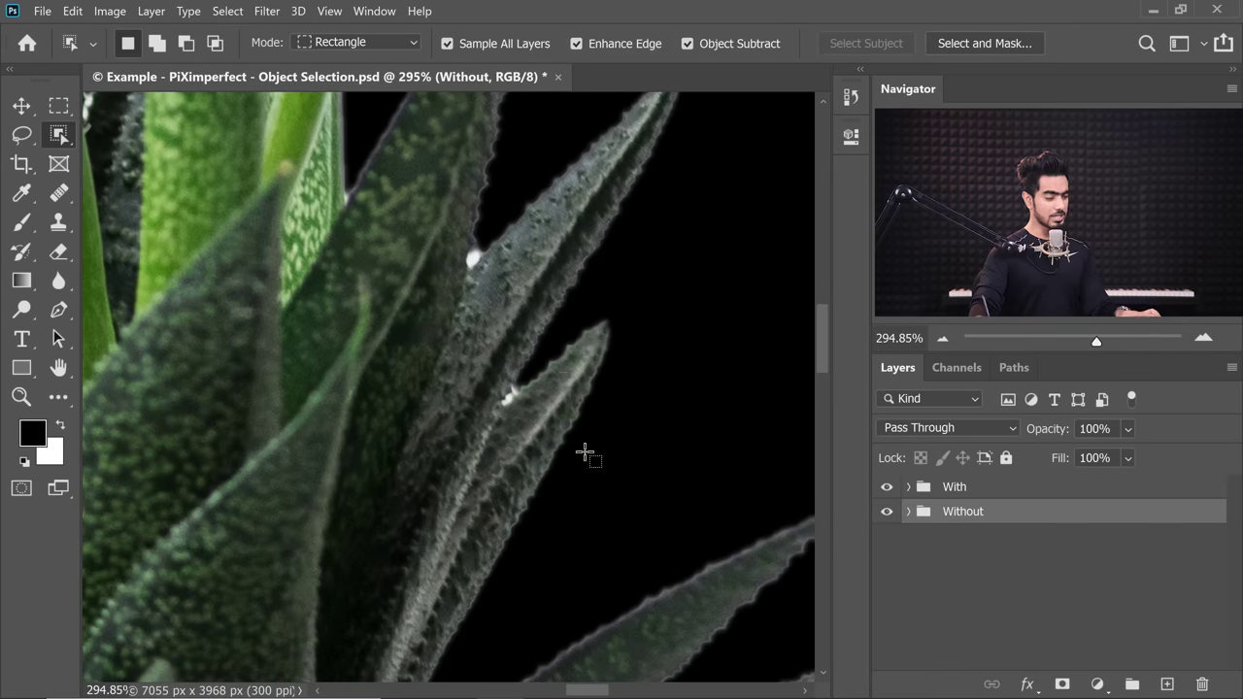
drag(638, 544, 592, 392)
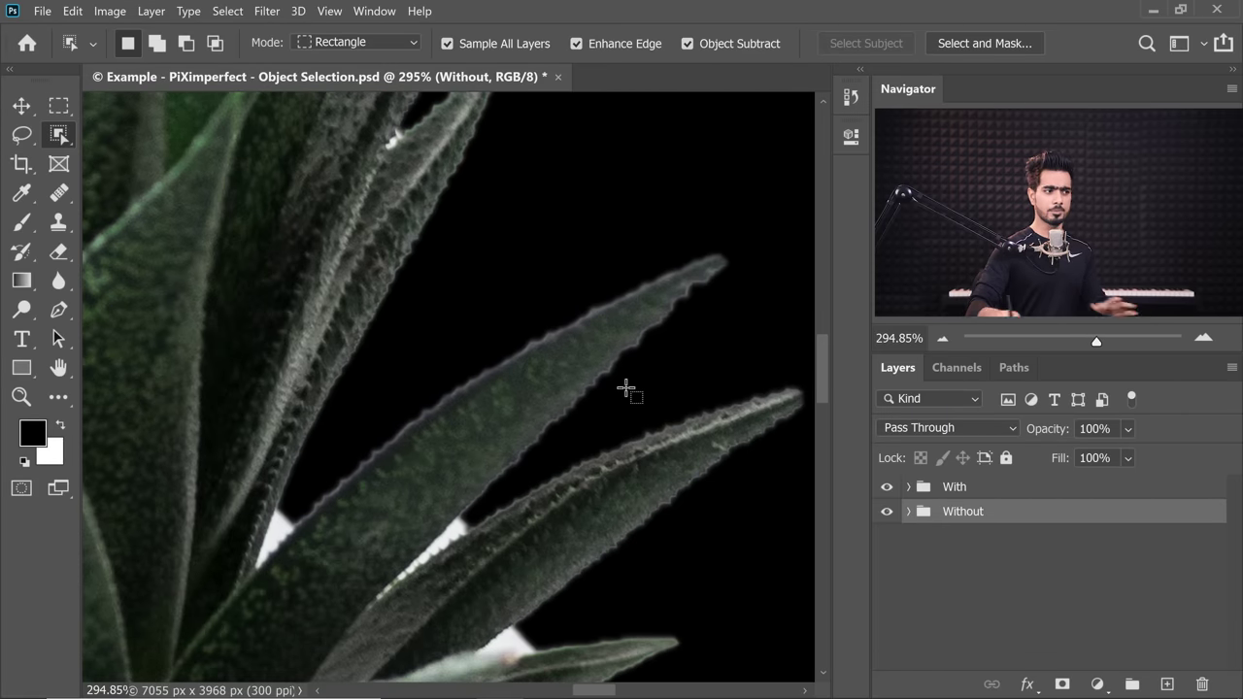
drag(650, 515, 618, 319)
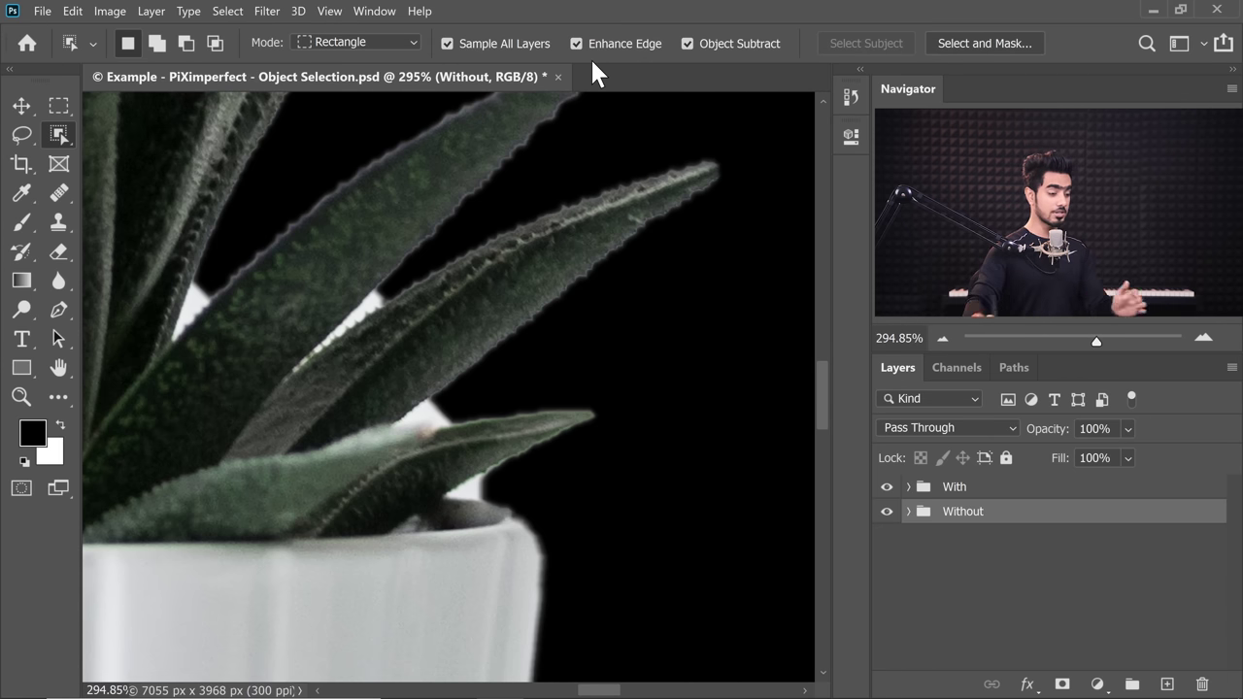
Hide and reshow the With group to compare smooth versus jagged leaf edges
click(887, 486)
drag(378, 196, 605, 319)
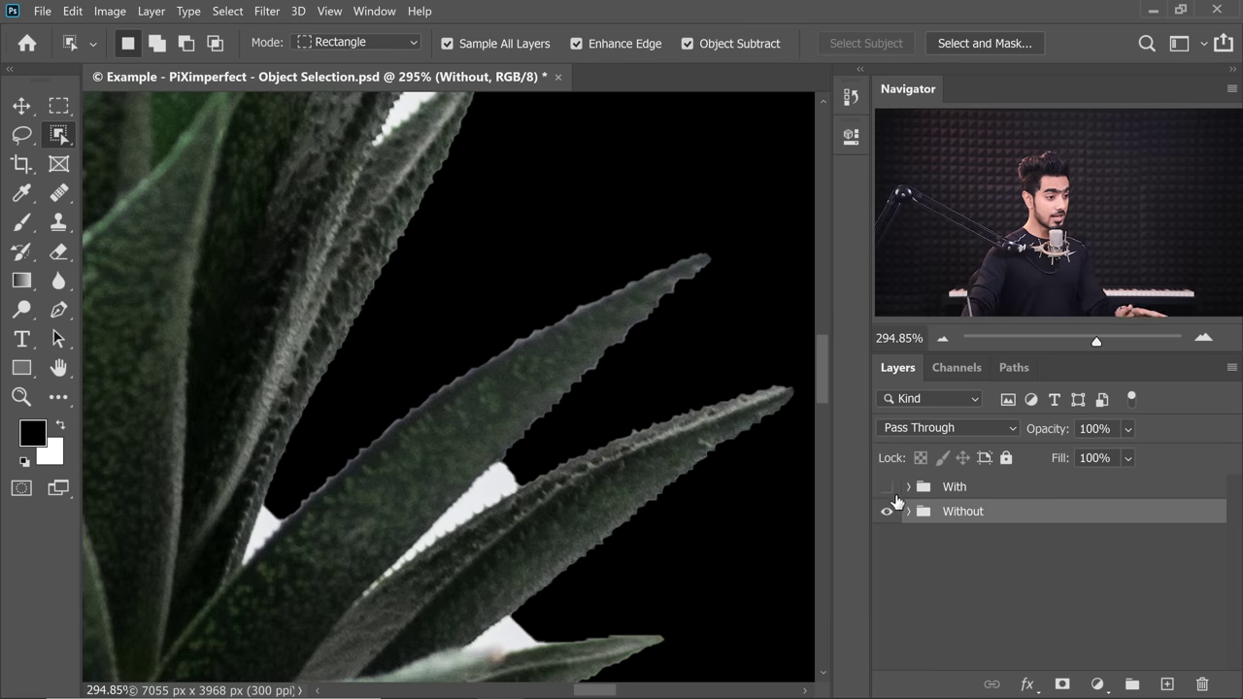
click(886, 488)
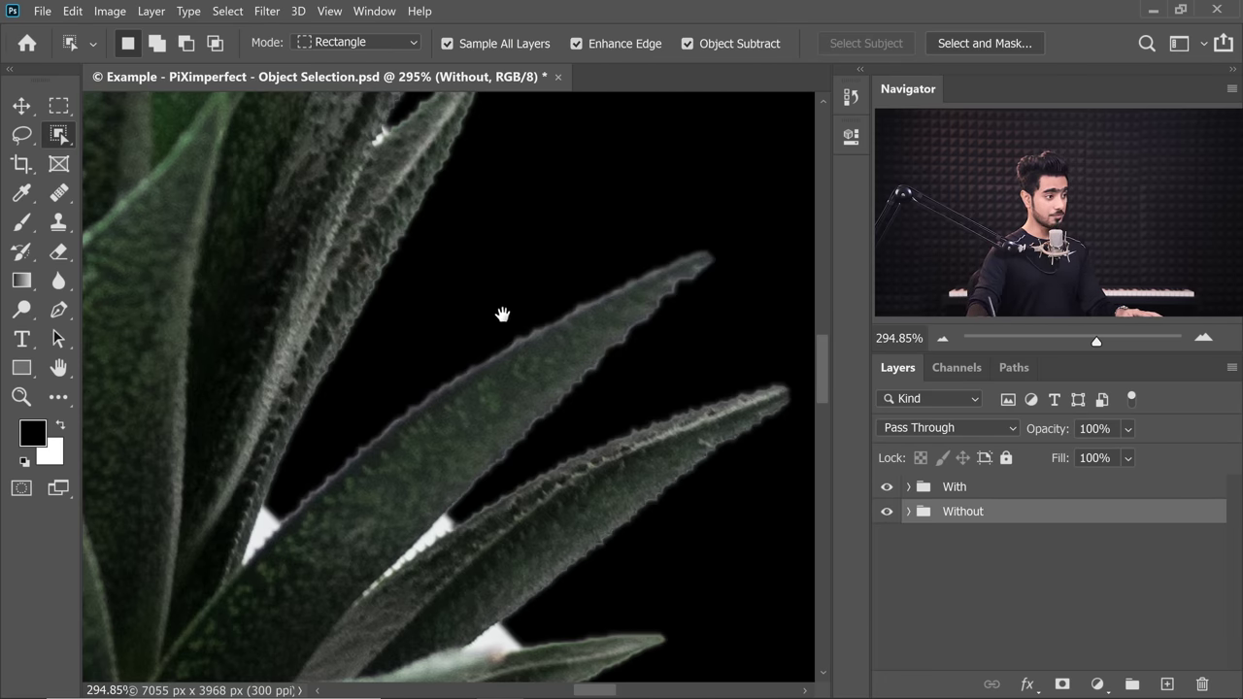
drag(502, 313, 603, 504)
drag(485, 250, 524, 369)
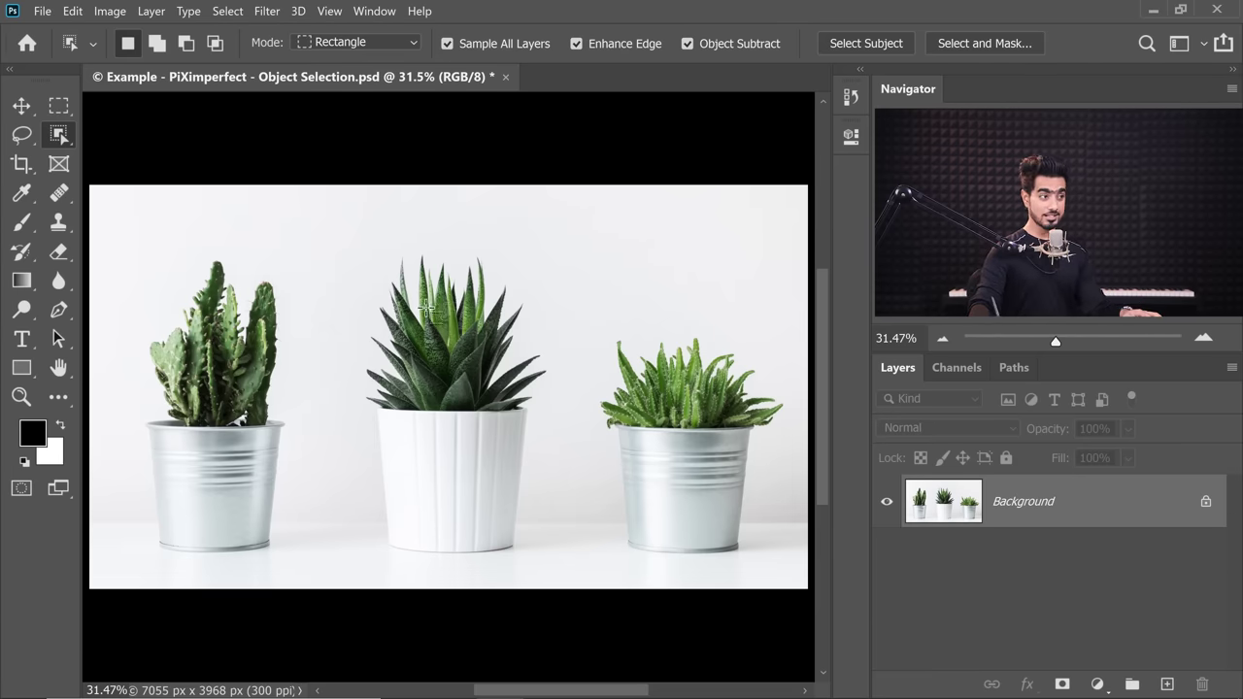
Box-select the middle potted plant with Object Selection and zoom into its leaves
drag(363, 231, 549, 573)
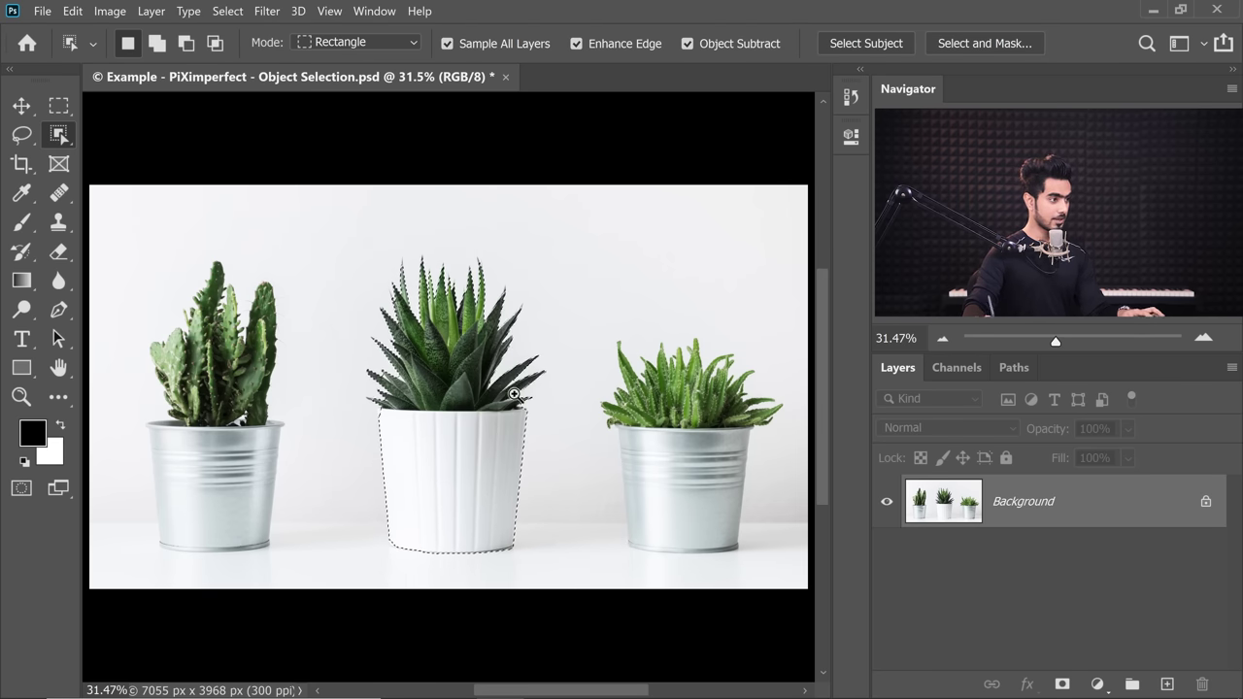
scroll(512, 398, up, 10)
drag(438, 405, 465, 494)
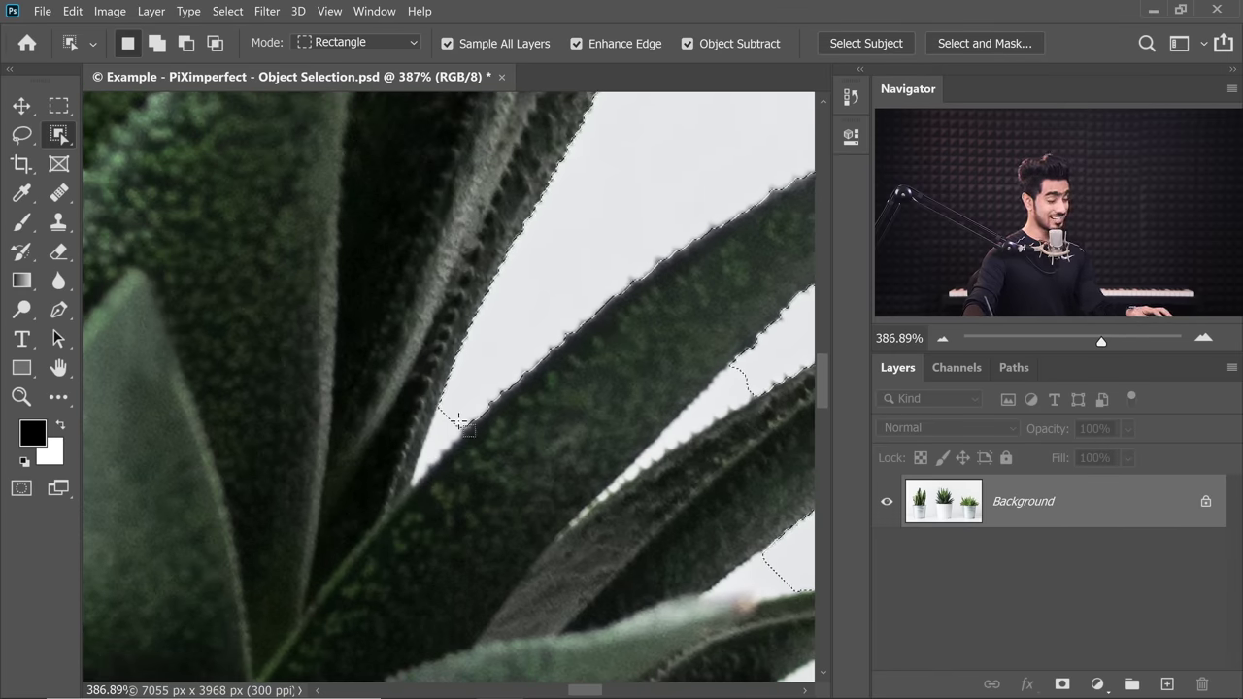
Switch the selection mode to Lasso and subtract a background gap between leaves
key(alt)
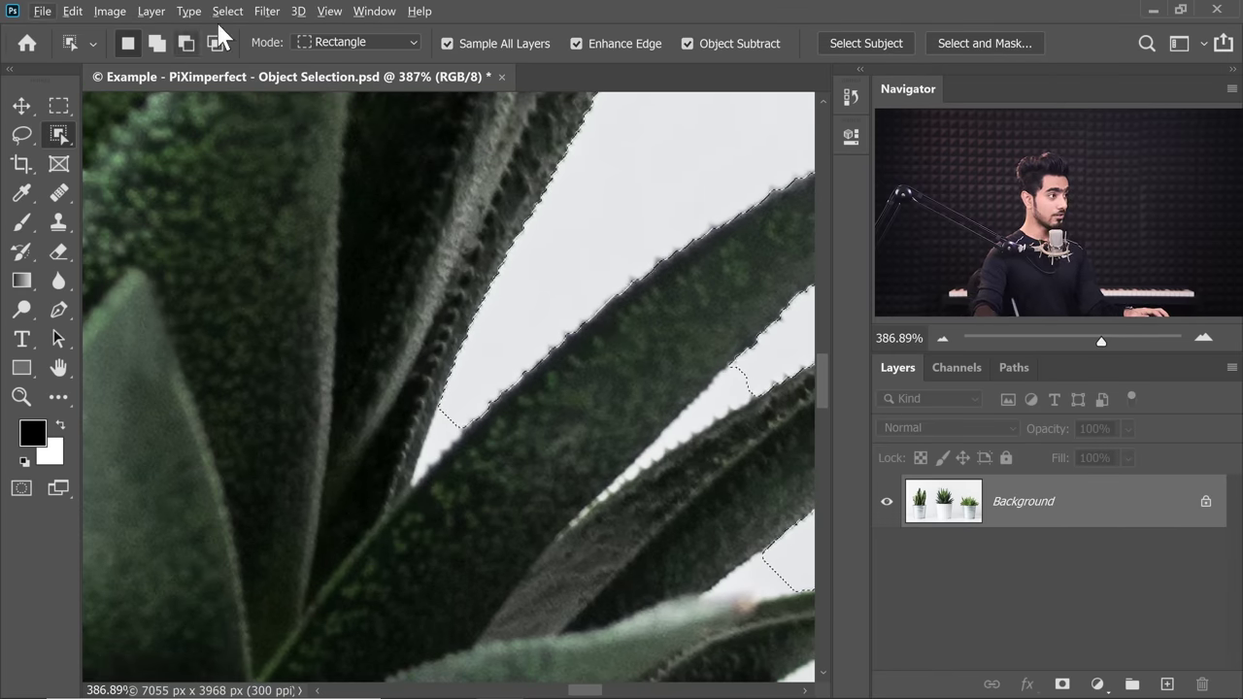
click(359, 42)
click(340, 76)
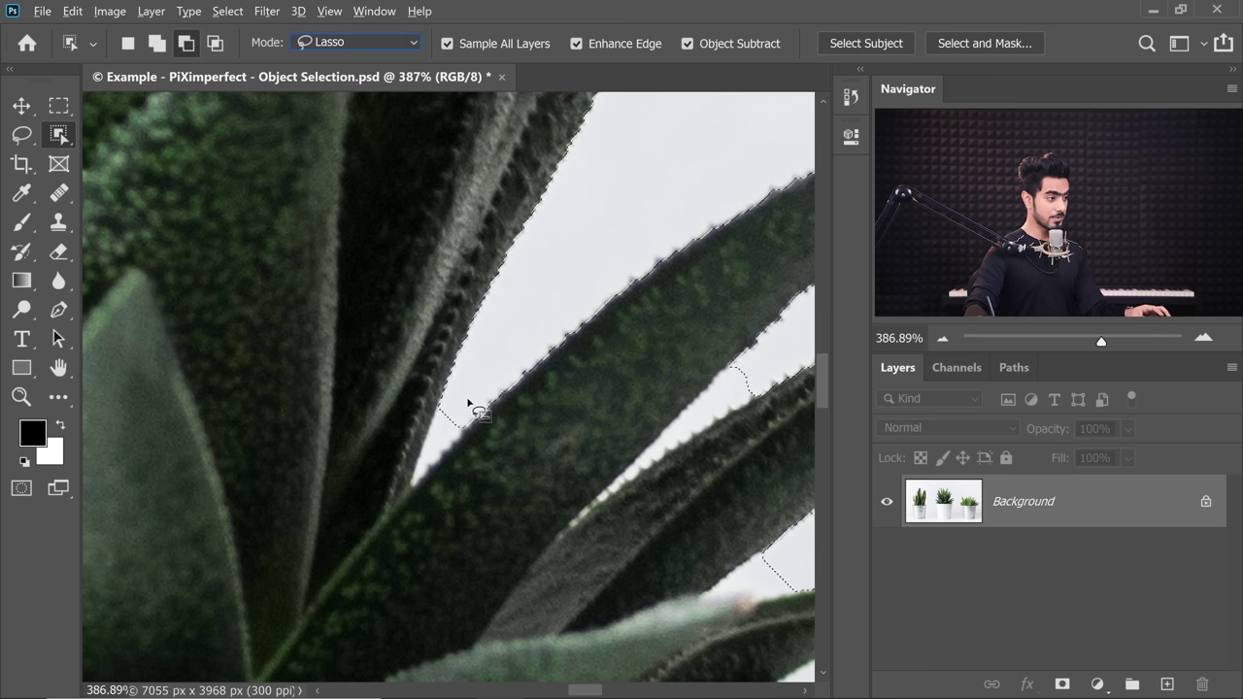
key(alt)
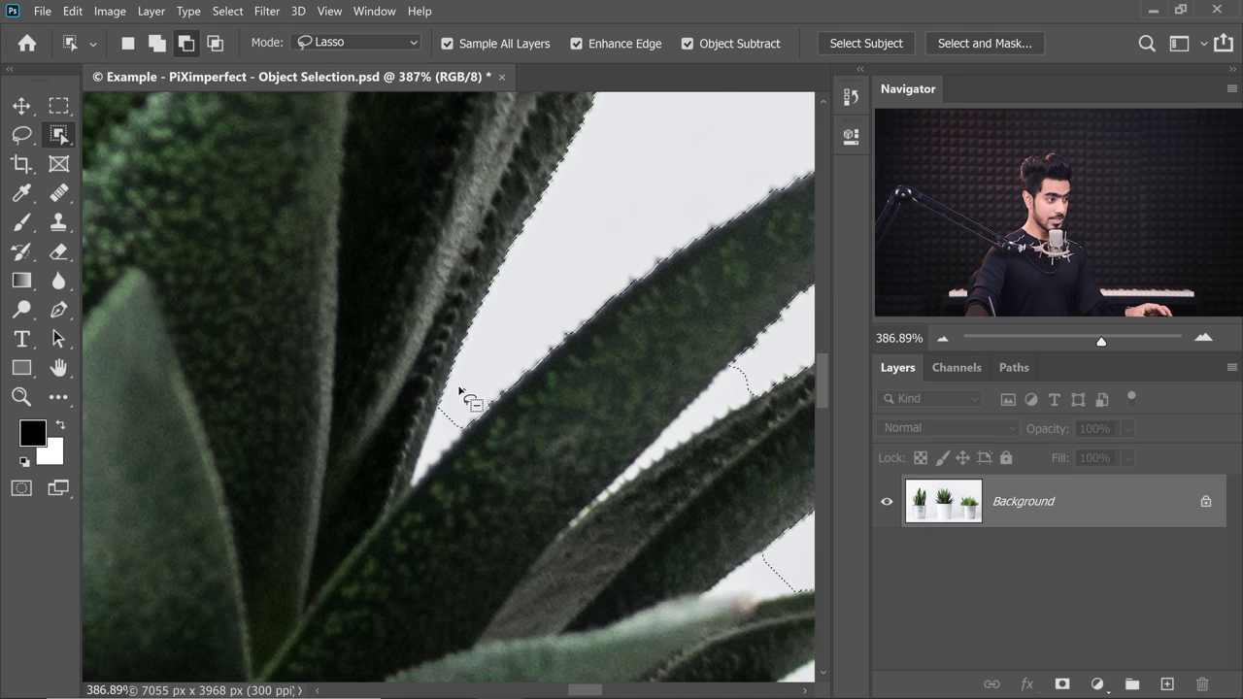
drag(493, 393, 452, 411)
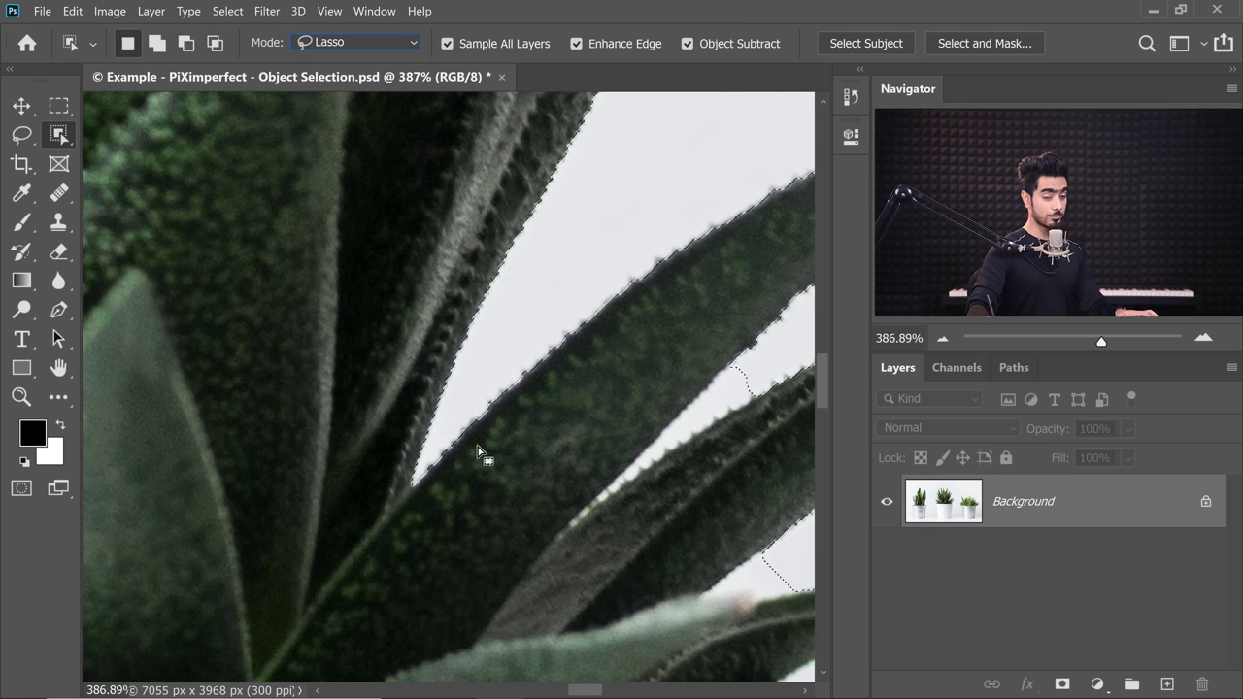
scroll(579, 427, down, 2)
drag(579, 427, 472, 421)
scroll(583, 347, up, 3)
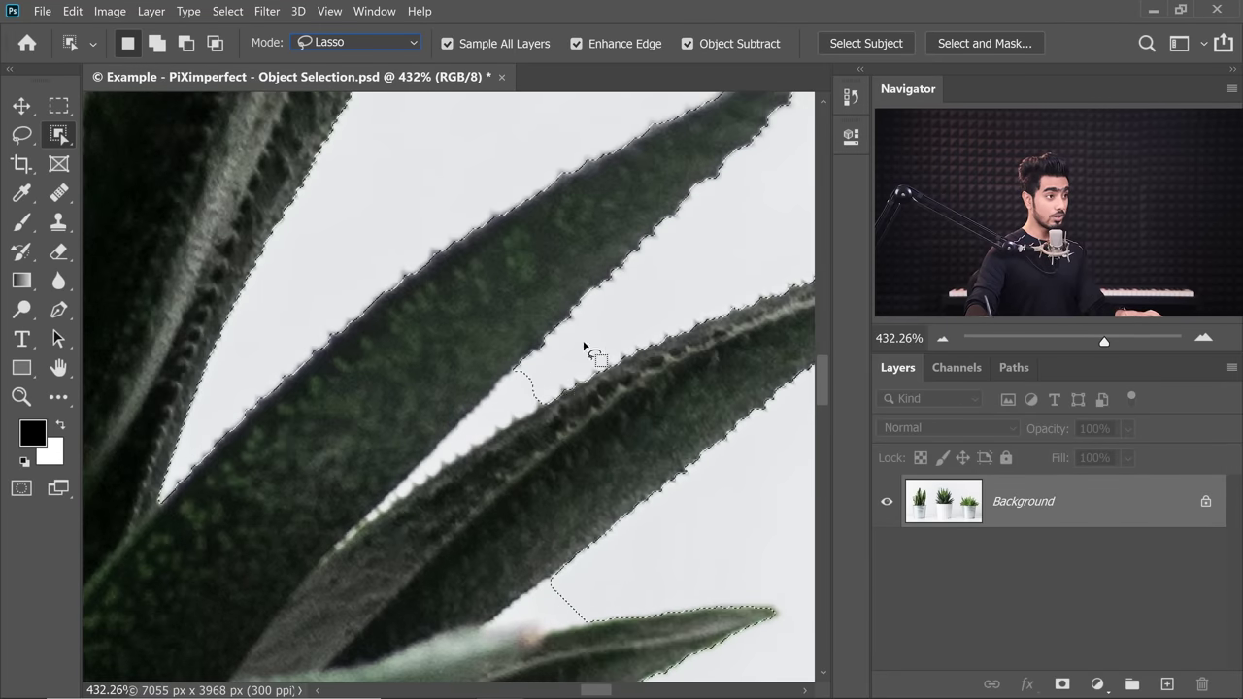
With Object Subtract off, lasso-subtract the gap between two leaves
click(689, 42)
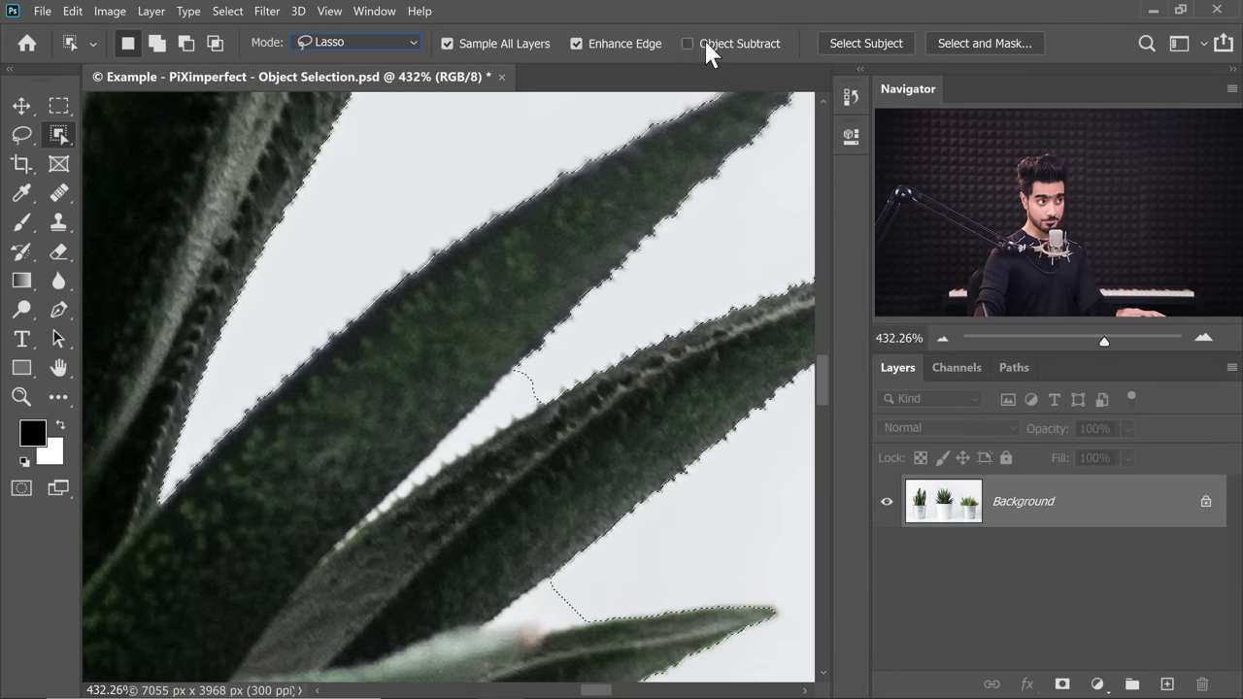
key(alt)
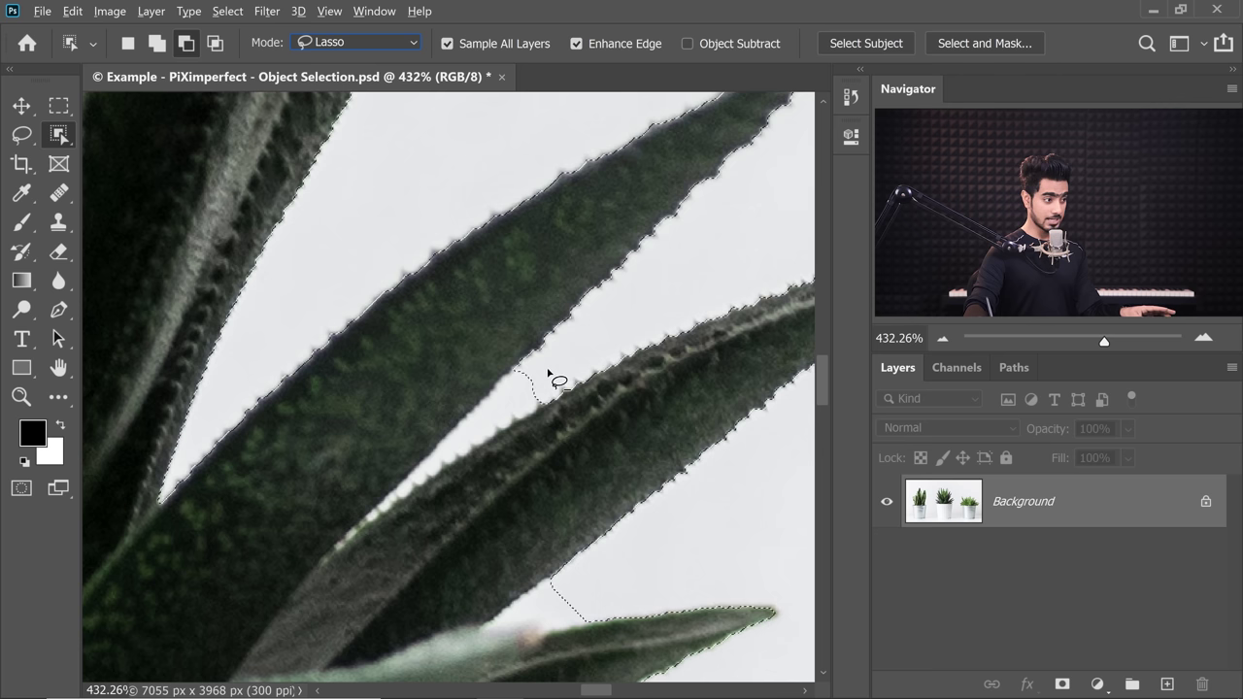
drag(554, 368, 453, 388)
mouse_move(618, 380)
mouse_down()
mouse_move(321, 561)
mouse_move(585, 400)
mouse_up()
drag(581, 493, 579, 368)
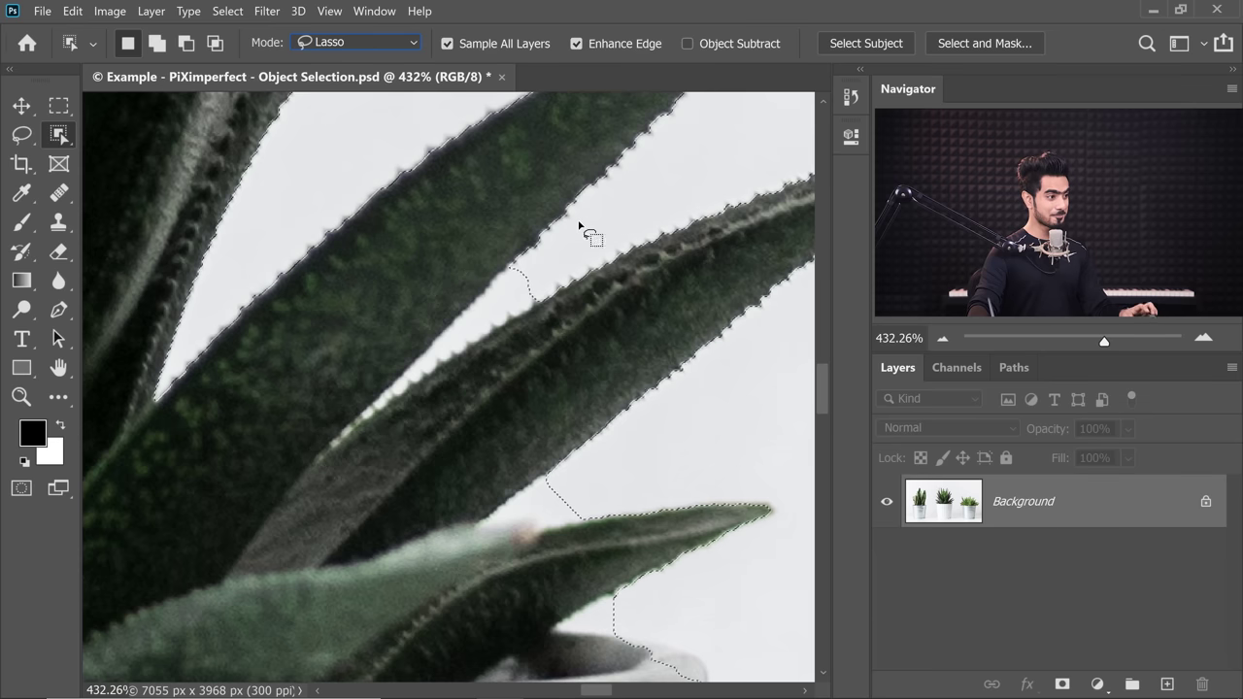
With Object Subtract on, cut a leaf-edge area from the selection
click(688, 43)
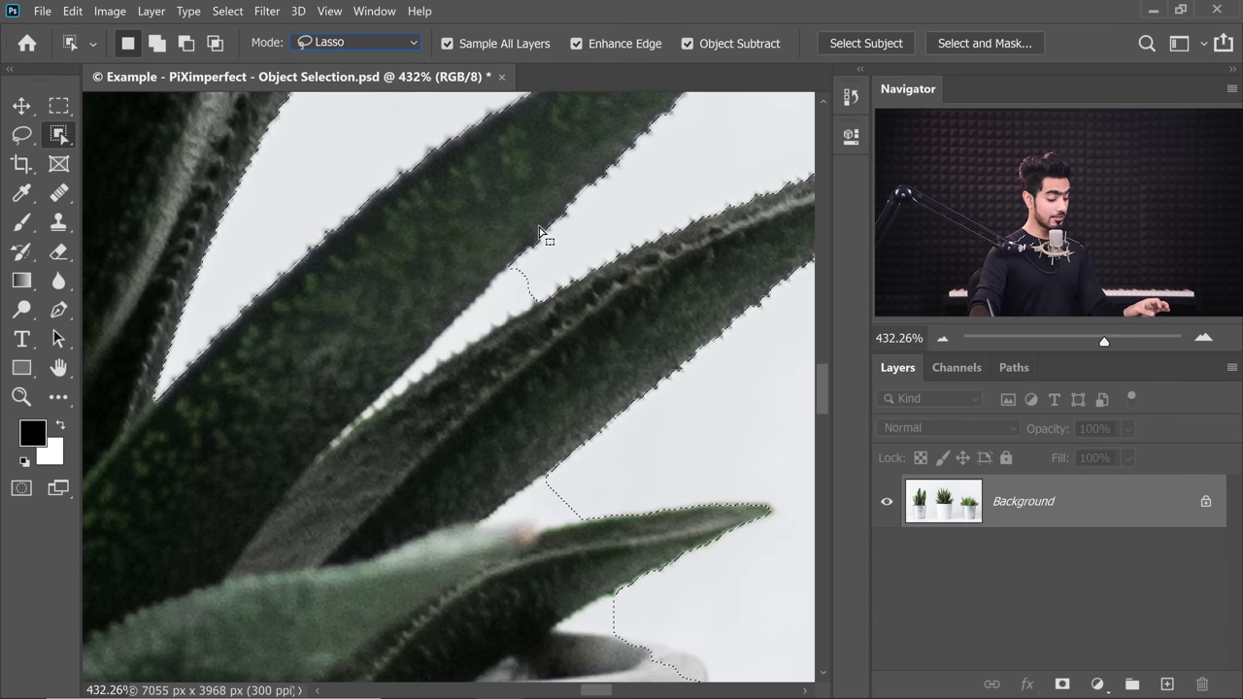
key(alt)
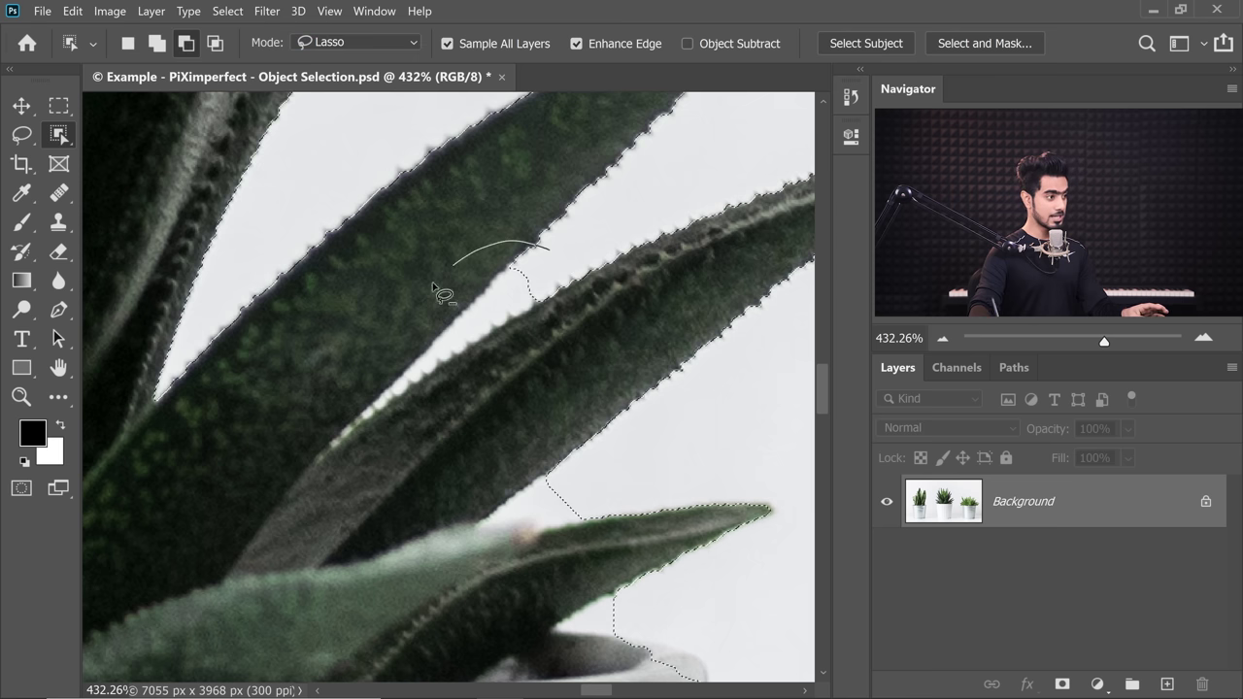
drag(602, 291, 575, 291)
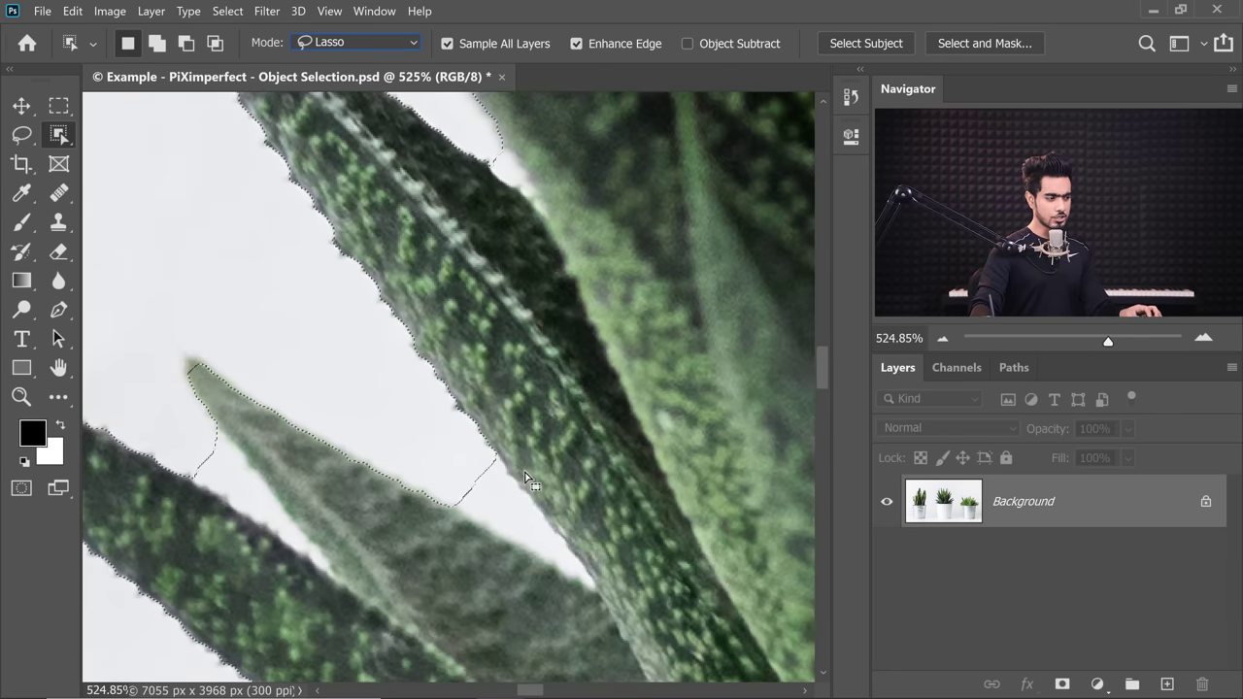
scroll(520, 449, up, 3)
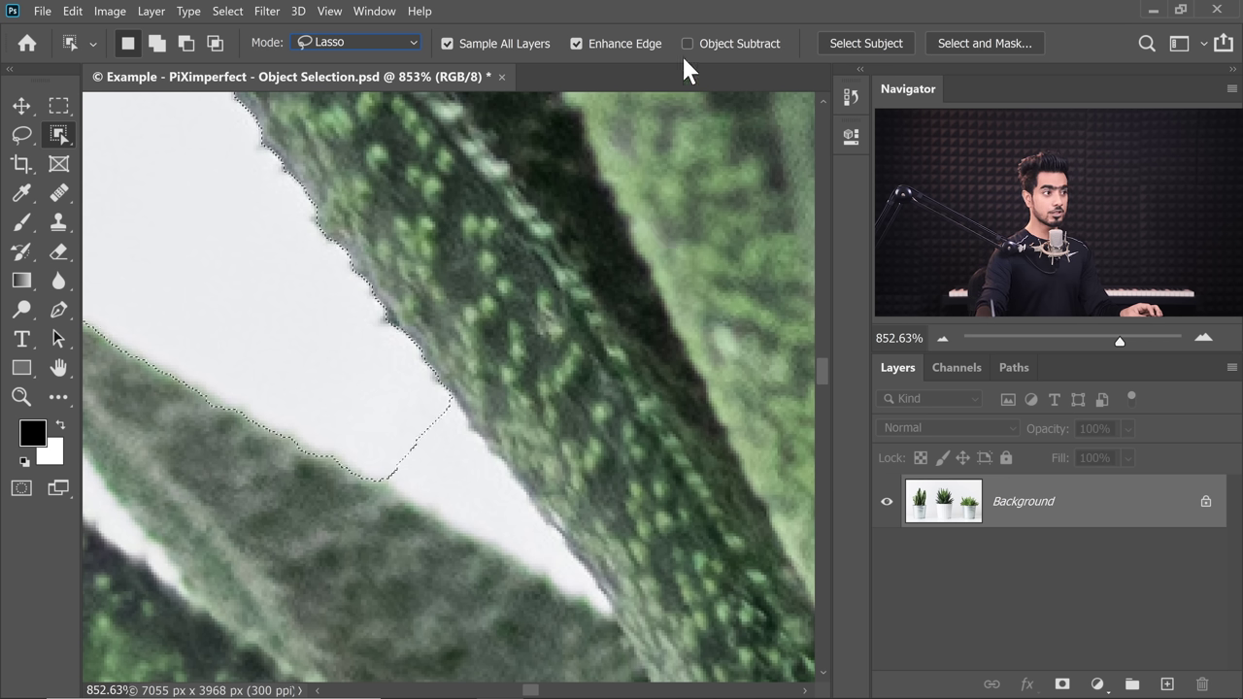
Trace a plain lasso cut along the leaf edge, then re-enable Object Subtract
key(alt)
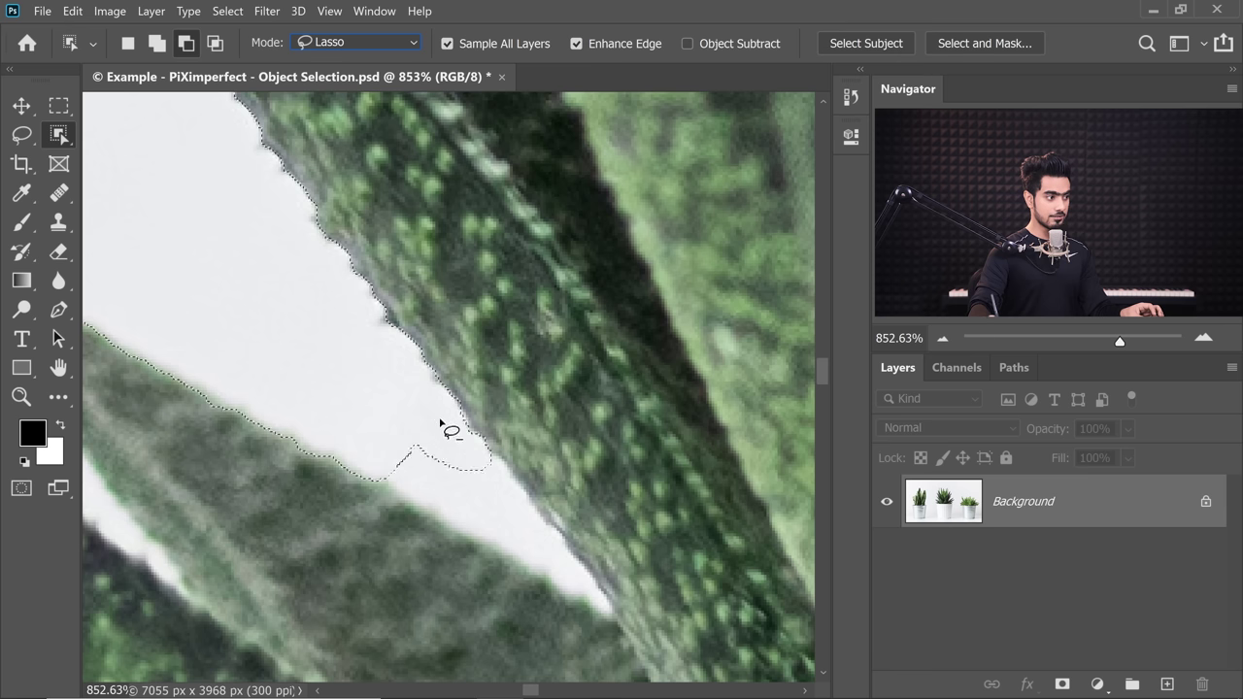
drag(437, 427, 417, 426)
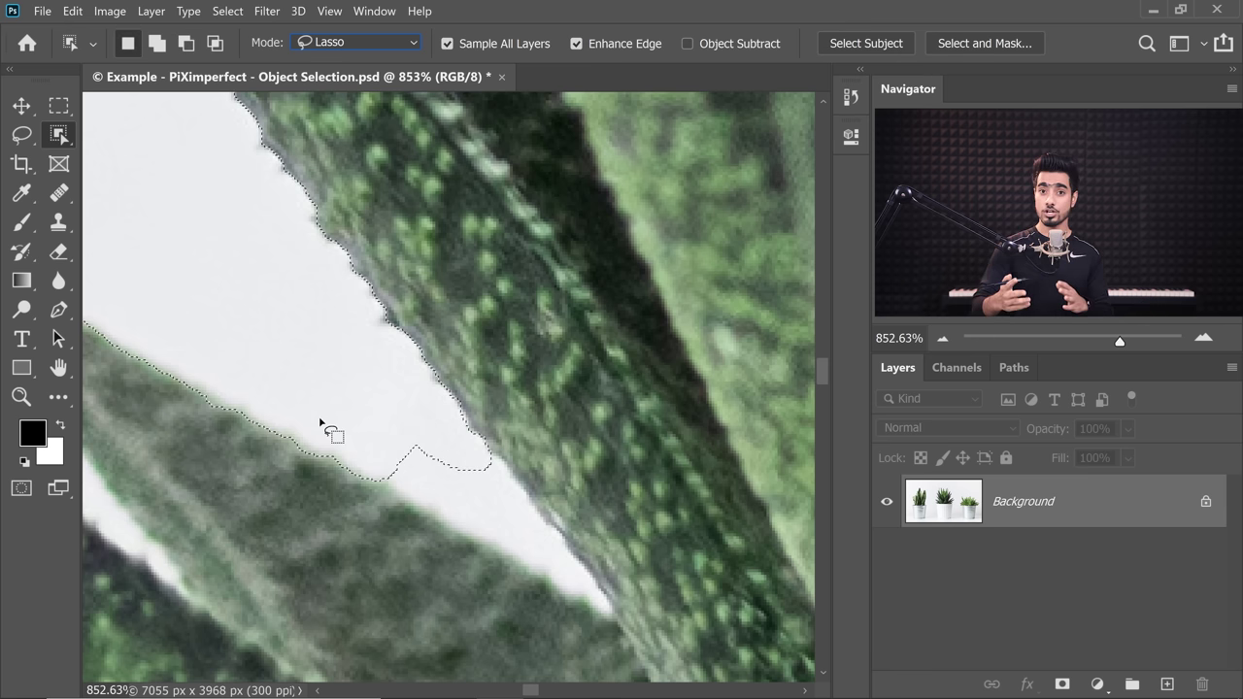
right_click(745, 86)
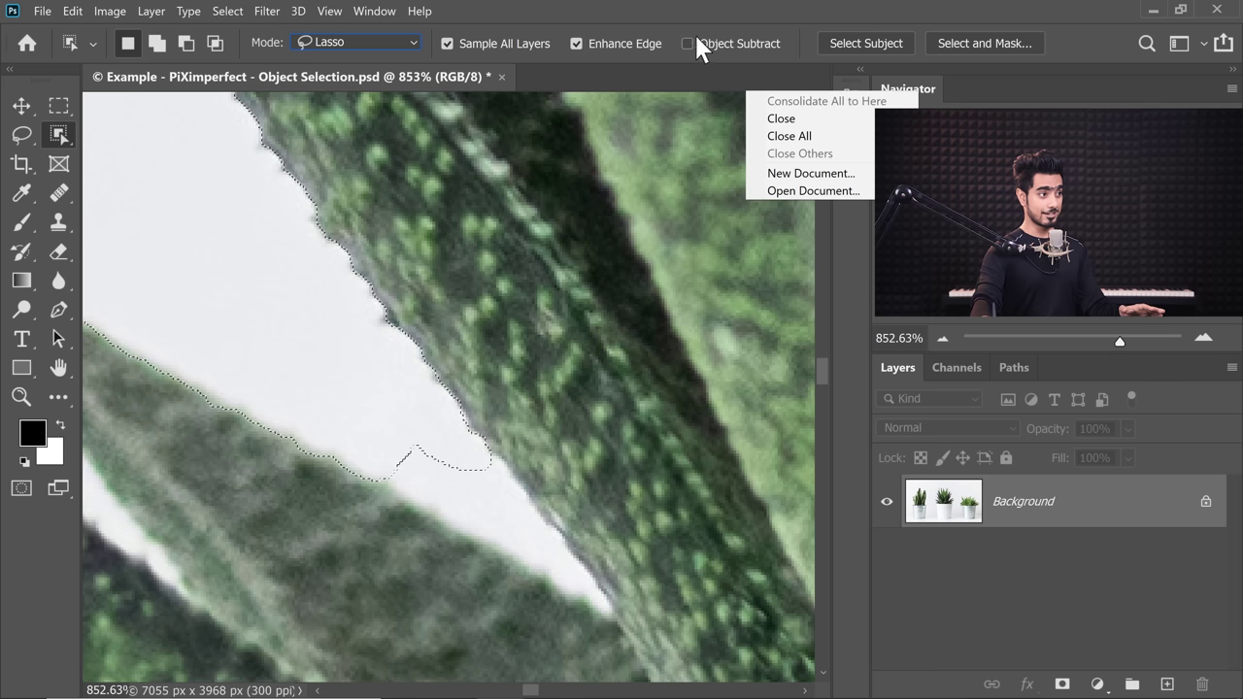
click(688, 43)
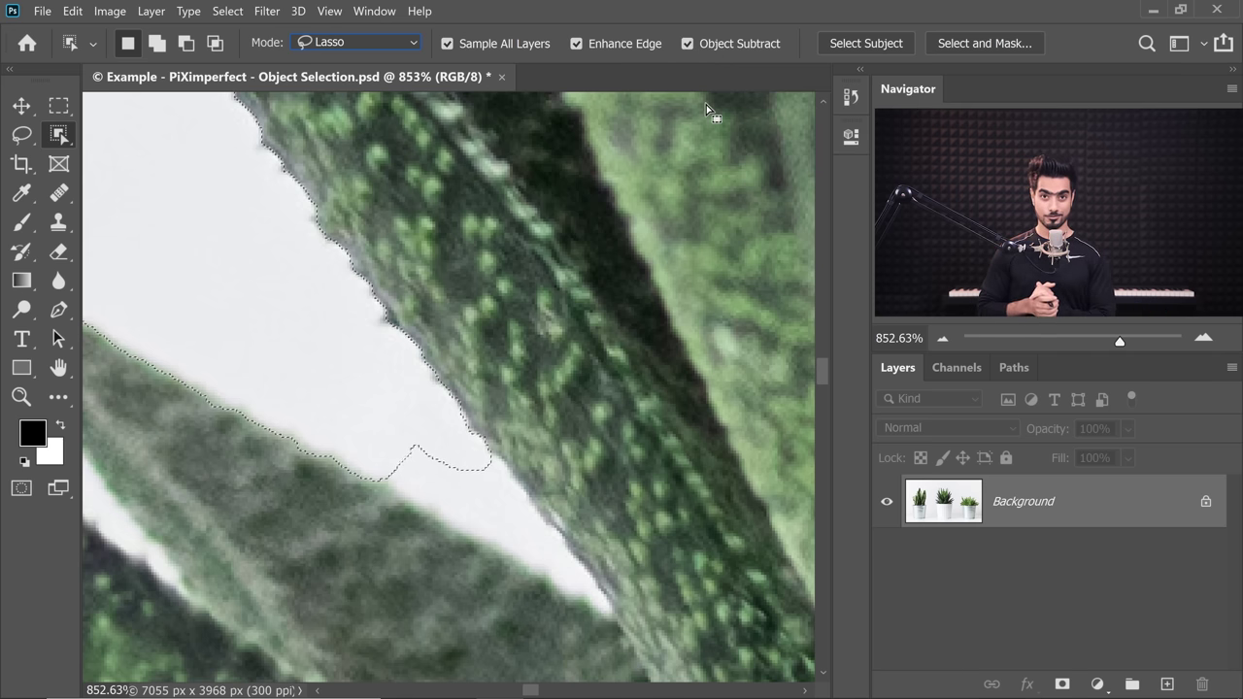